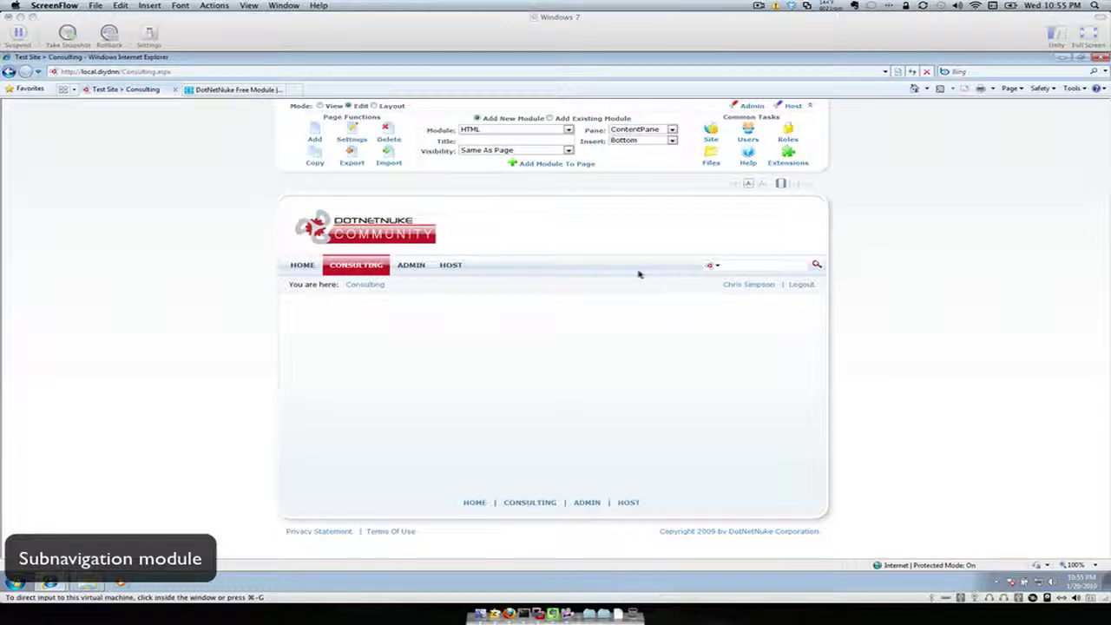
Examine the Coding Staff product page for the Subnavigation module, including the nested entries of its Products navigation
click(241, 89)
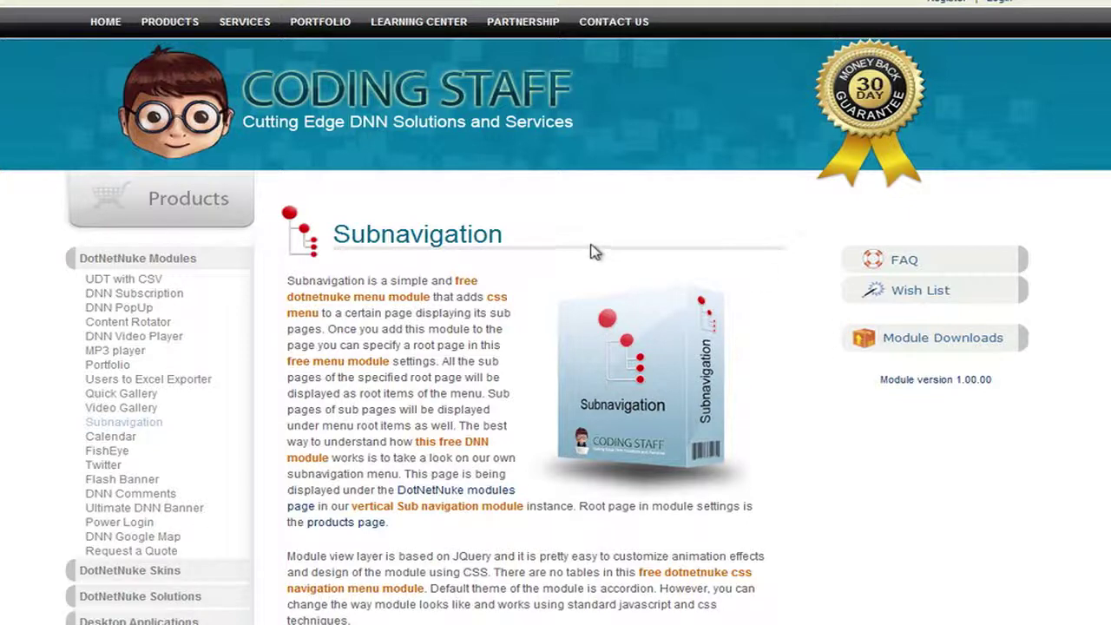
mouse_move(167, 35)
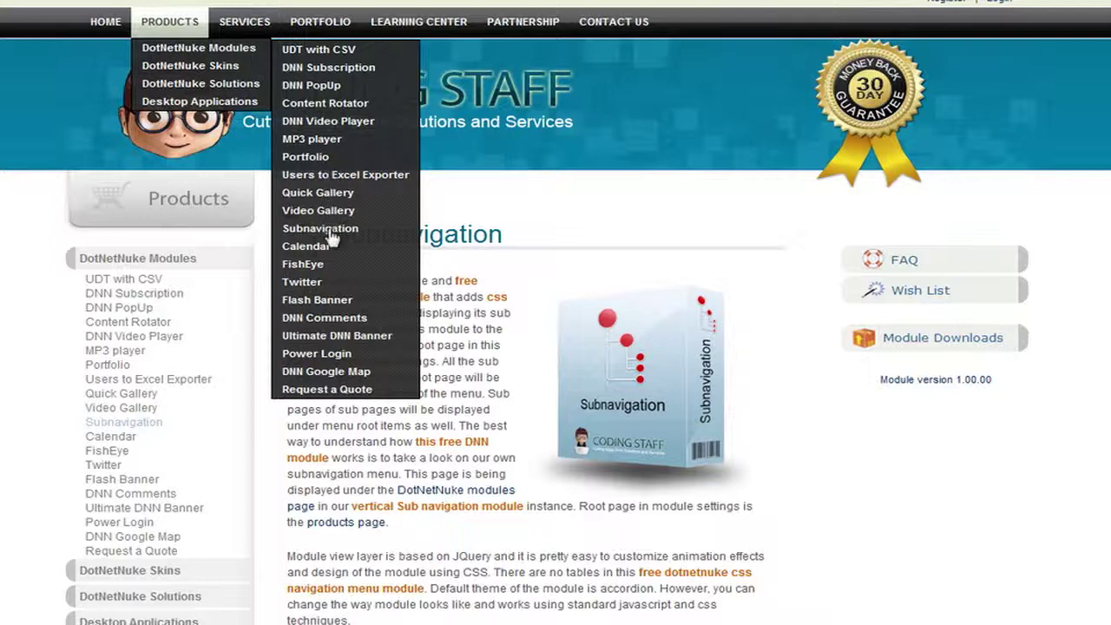
key(ctrl+a)
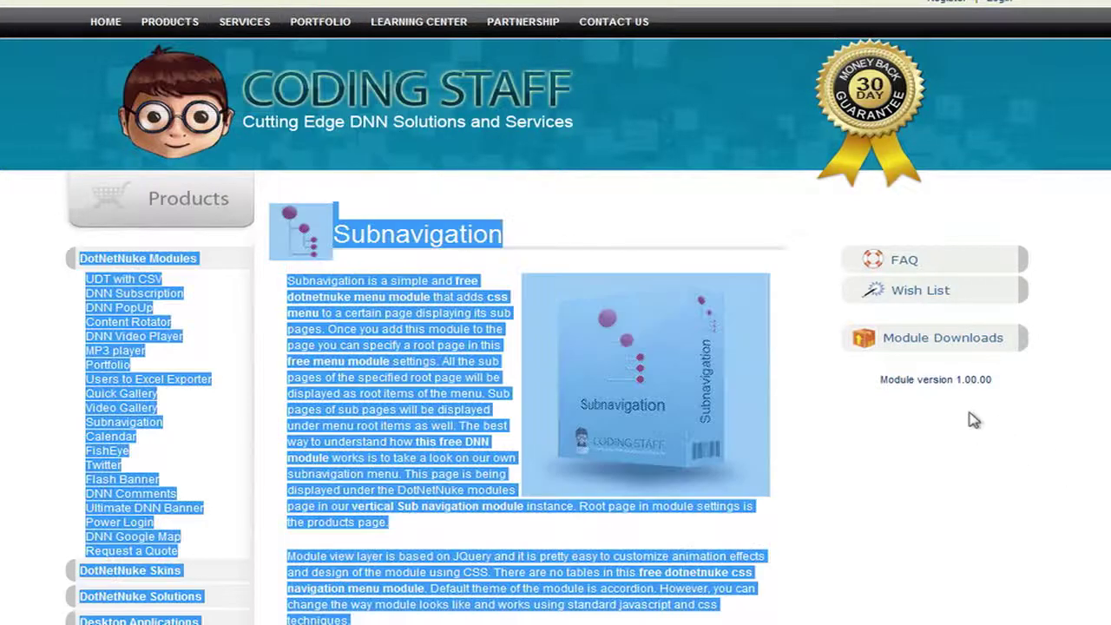
click(938, 401)
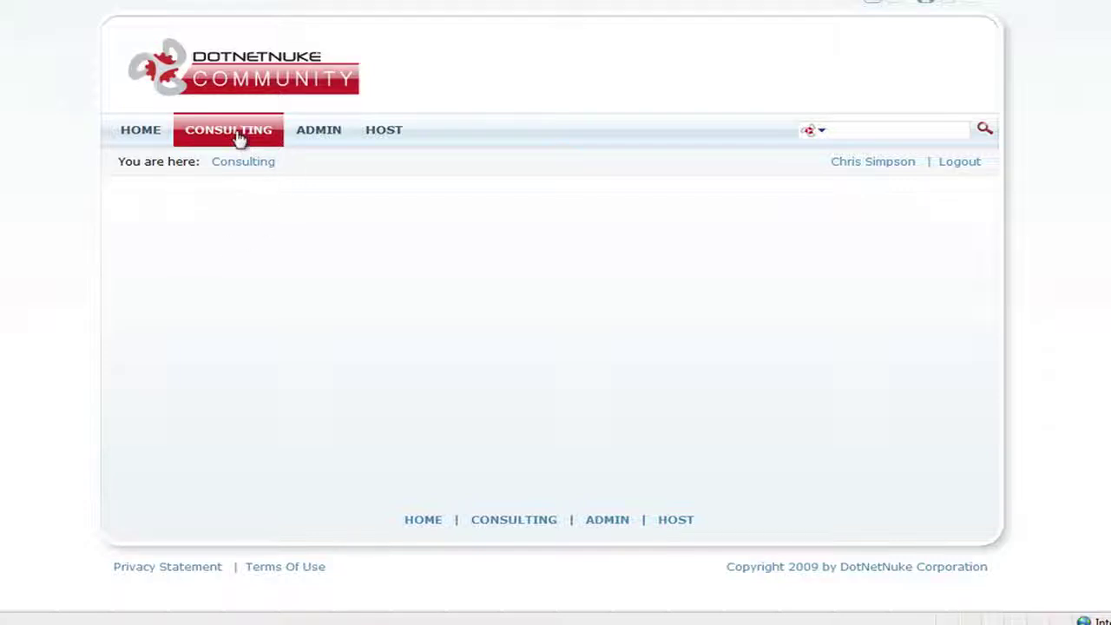
Open the site's page management list and review the Network Managed Services page and its three subpages under Consulting
mouse_move(308, 135)
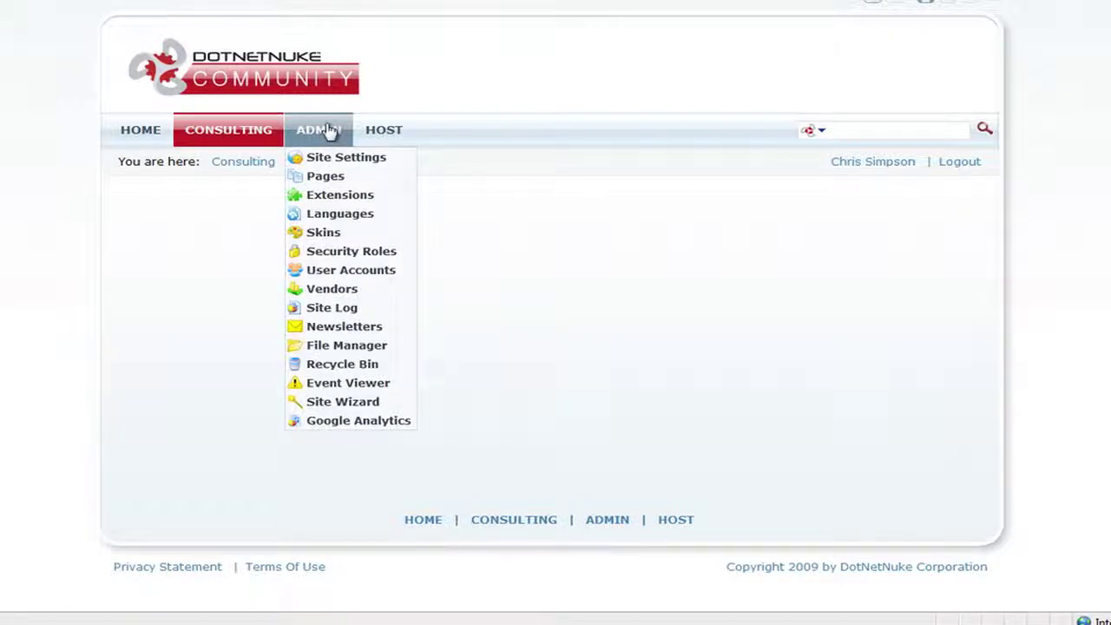
click(326, 176)
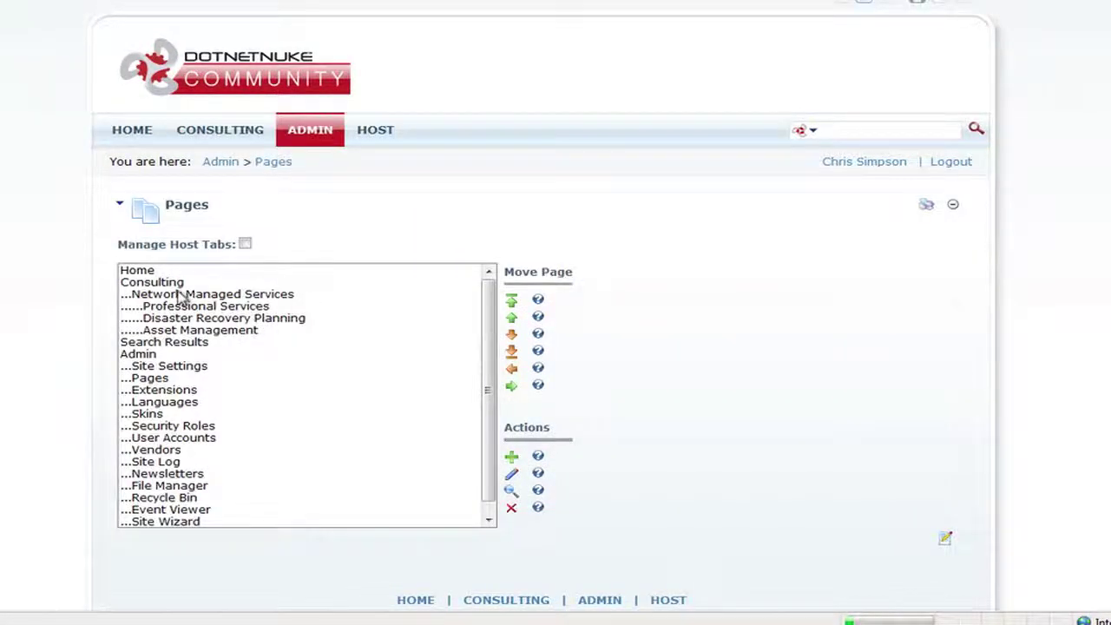
click(173, 295)
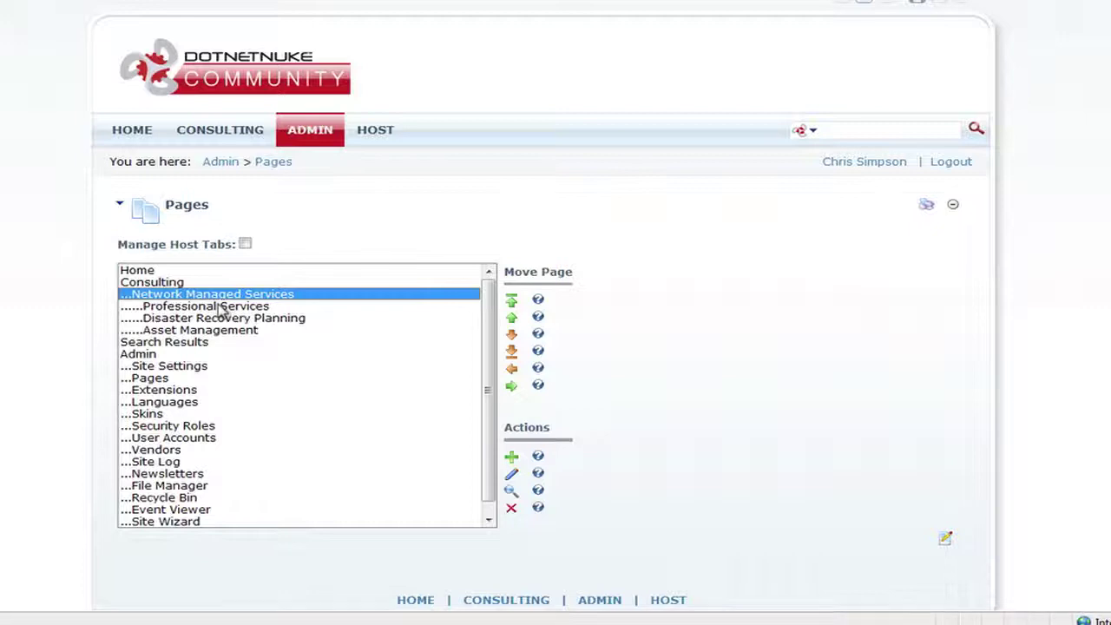
click(220, 307)
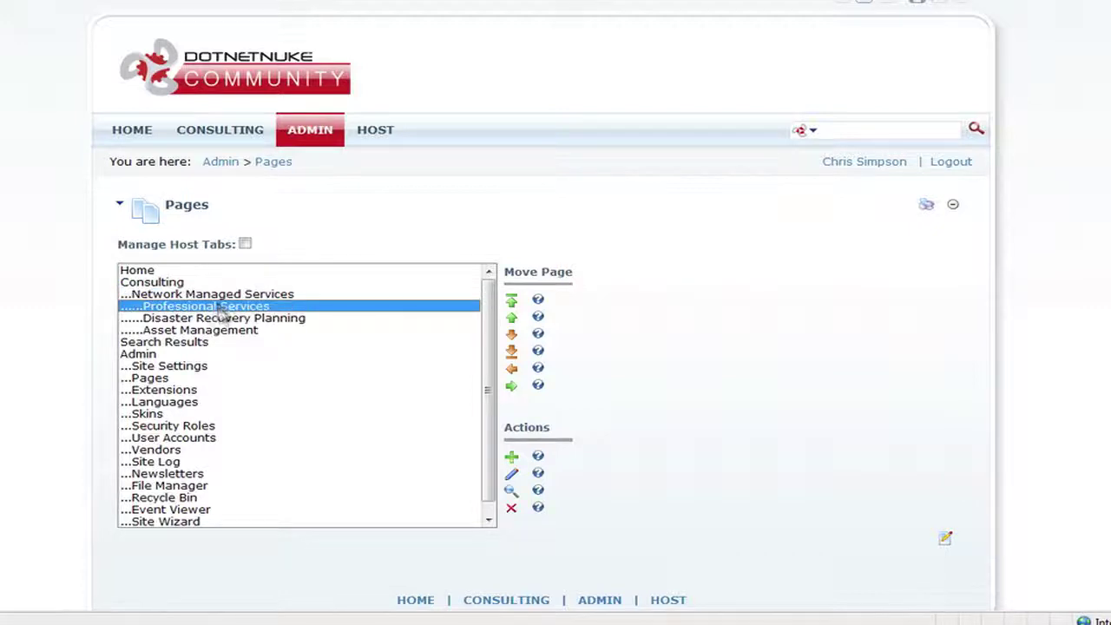
click(223, 319)
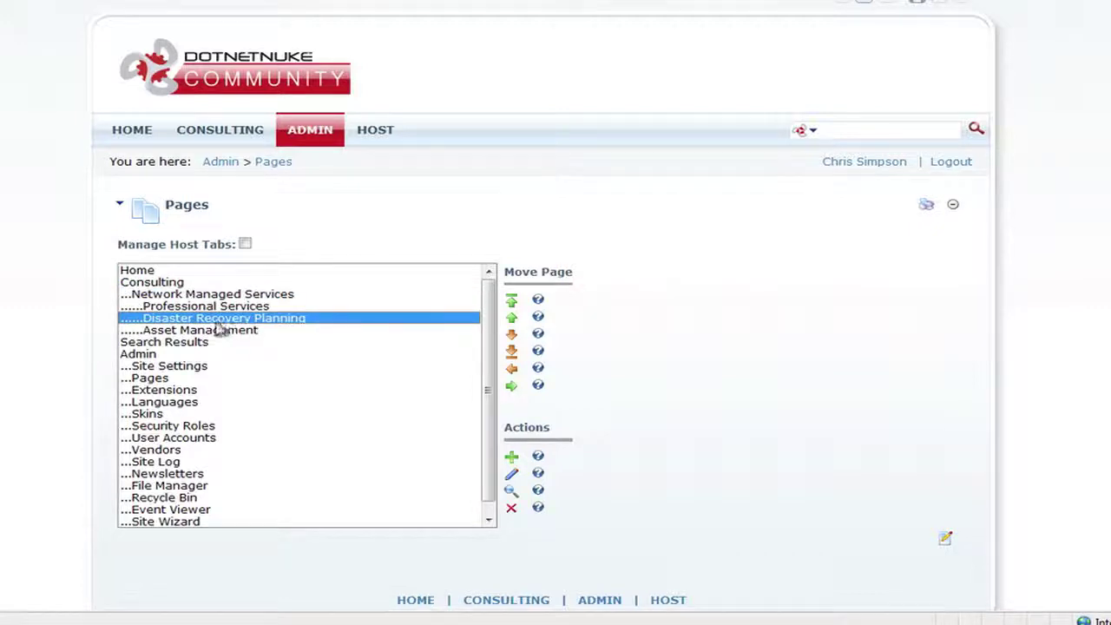
click(215, 331)
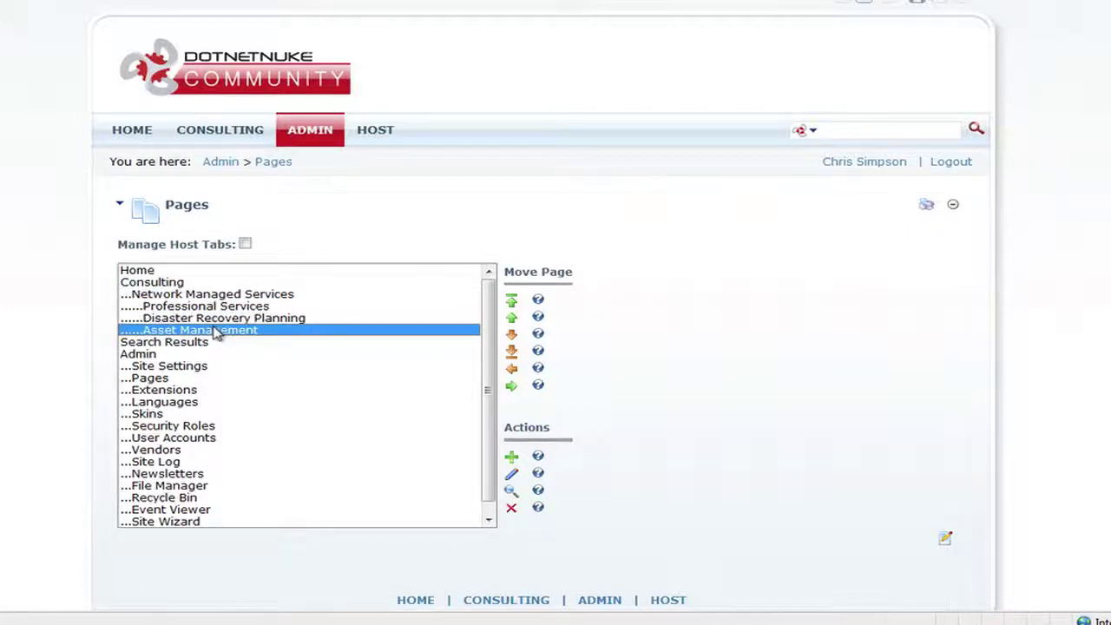
Add and save a page named Network Monitoring Services after Consulting, with no parent page and excluded from the menu
click(153, 284)
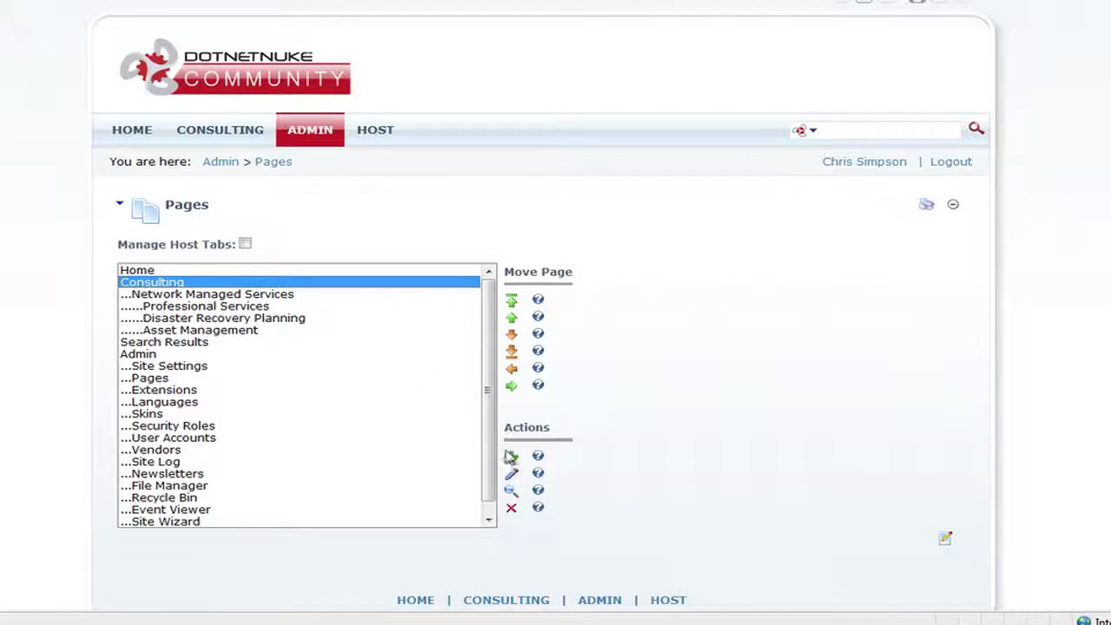
click(512, 459)
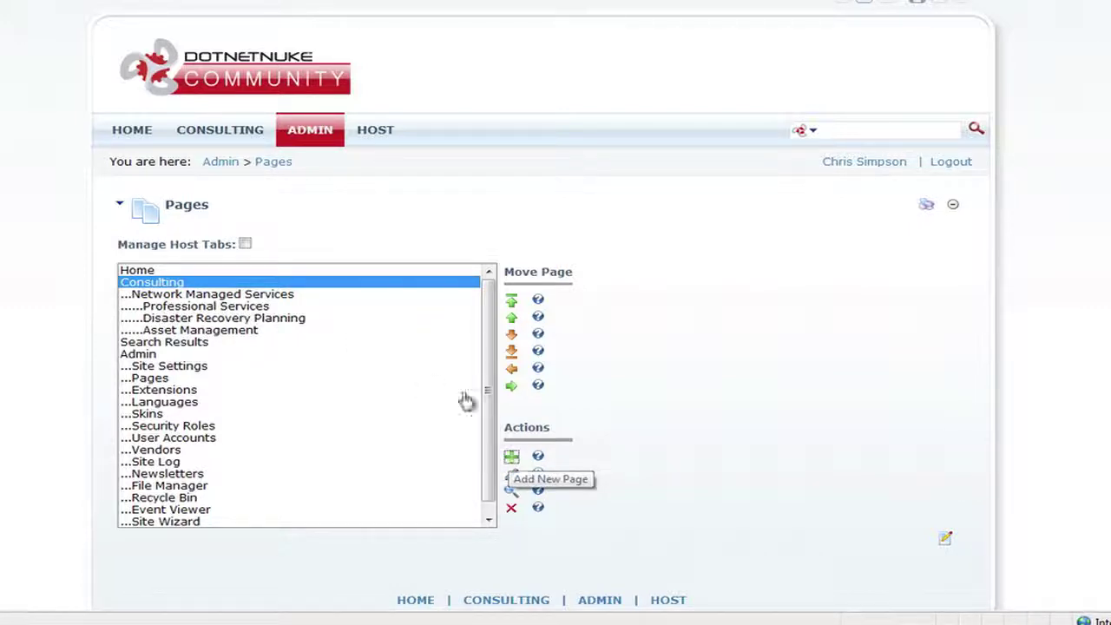
click(380, 309)
text(Network Monitoring Services)
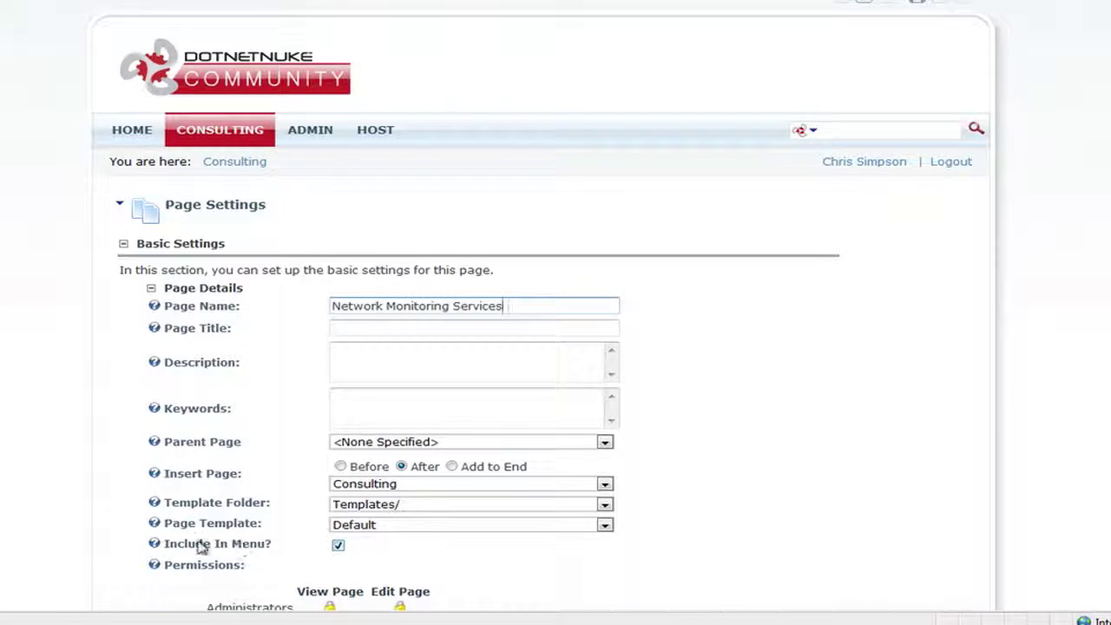
click(339, 546)
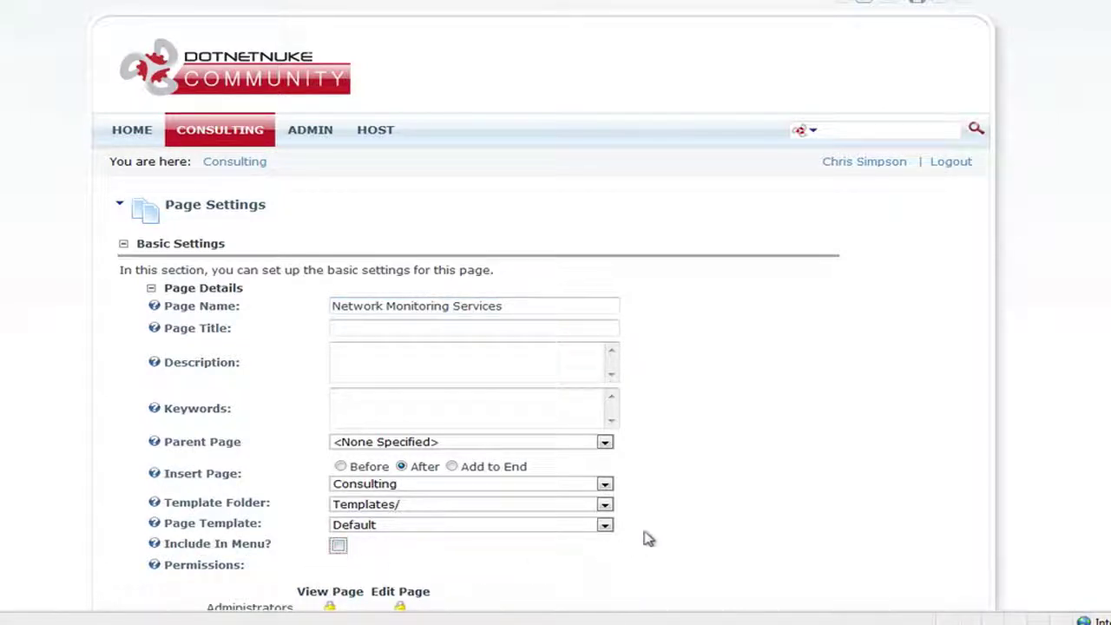
scroll(657, 521, down, 5)
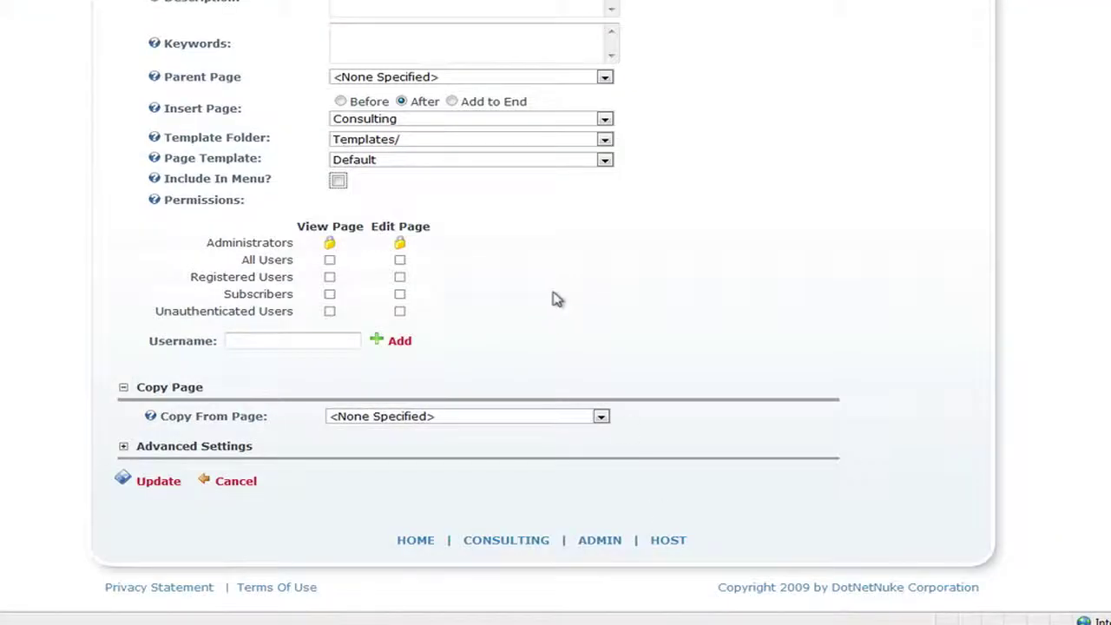
click(471, 79)
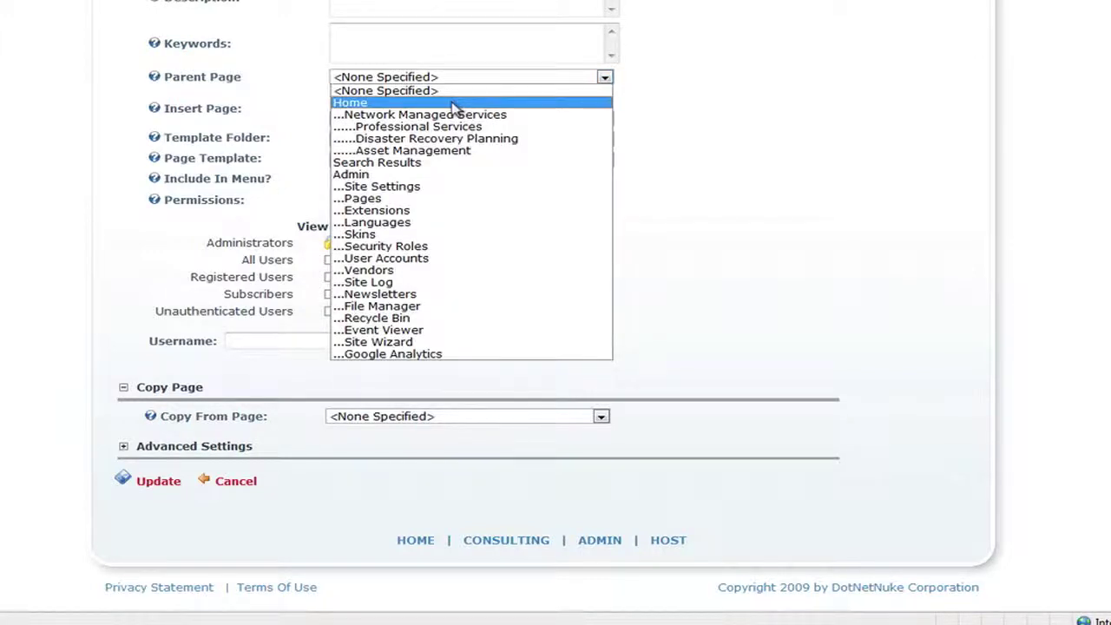
click(662, 150)
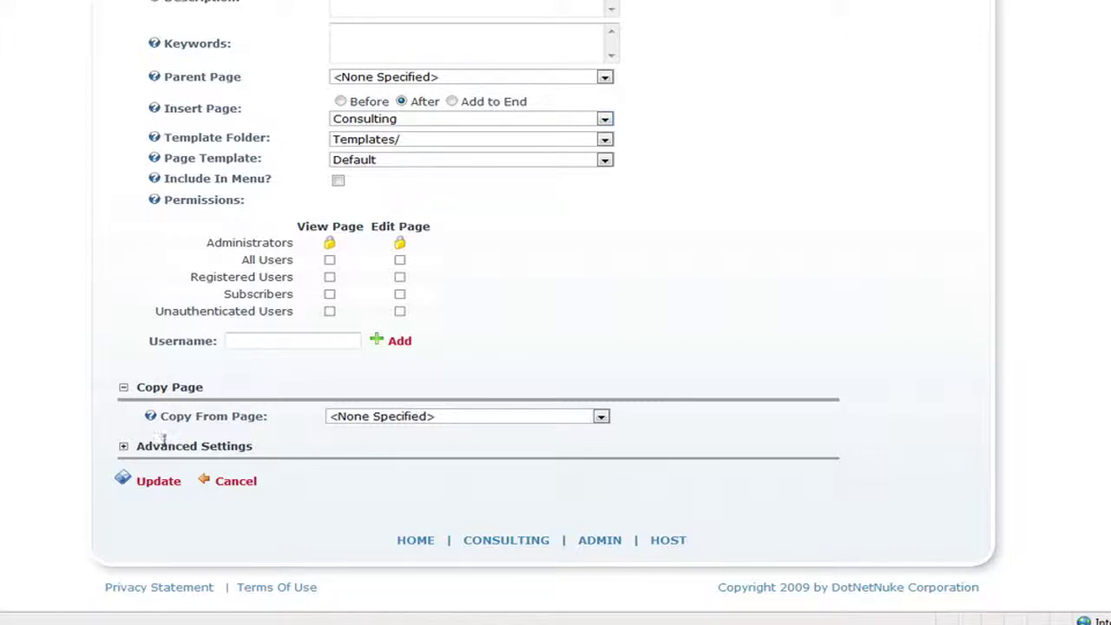
click(169, 483)
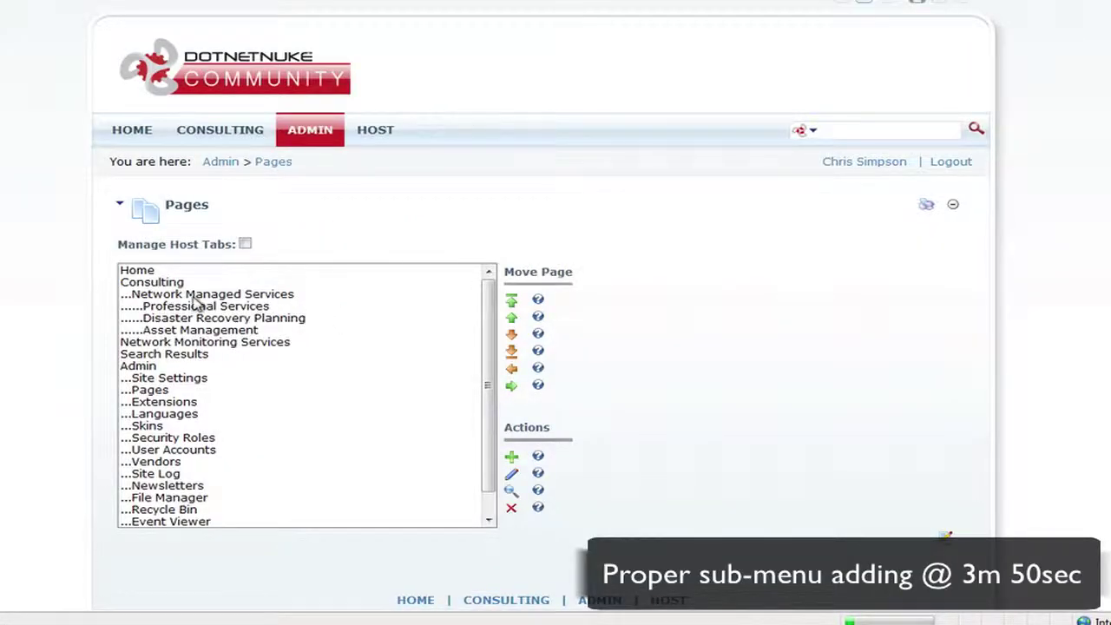
Move the Network Monitoring Services page one level down in the page hierarchy so it sits under Consulting
click(169, 283)
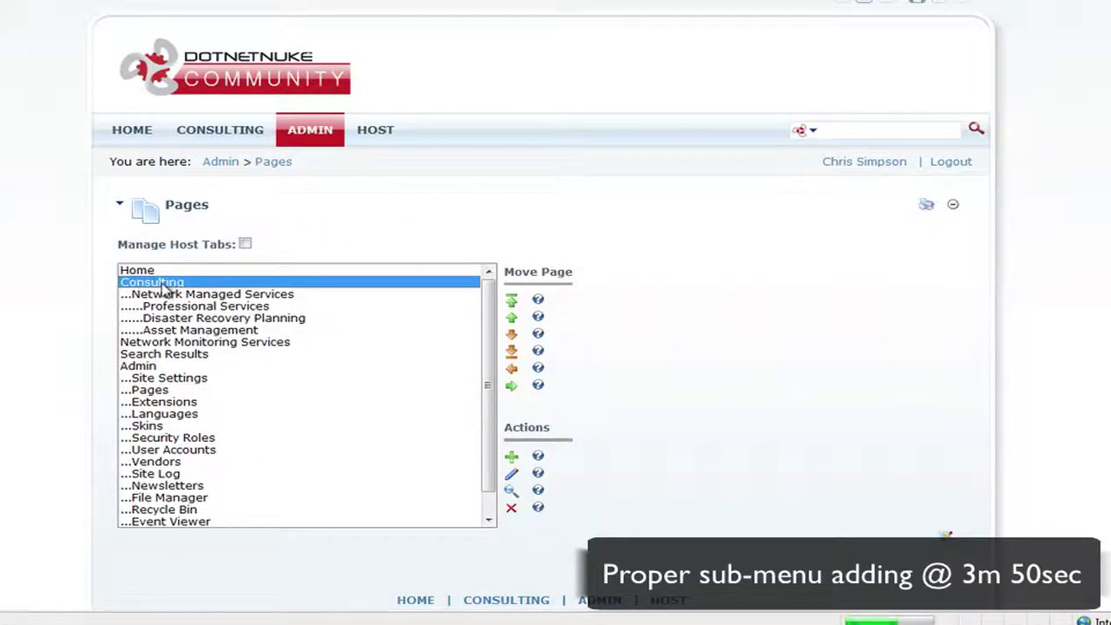
click(175, 341)
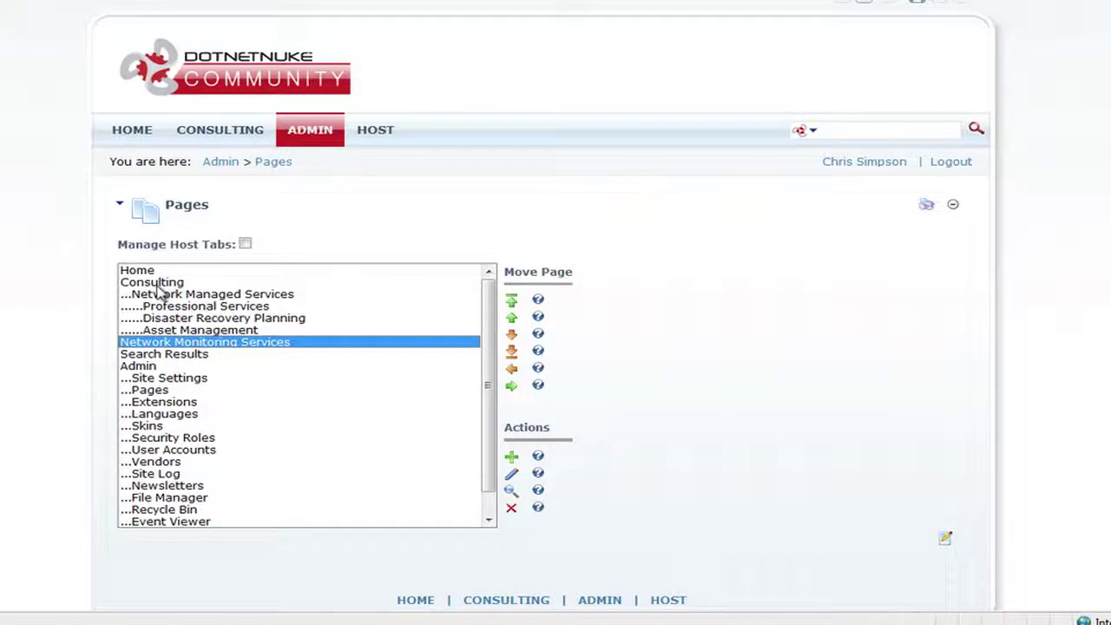
click(511, 387)
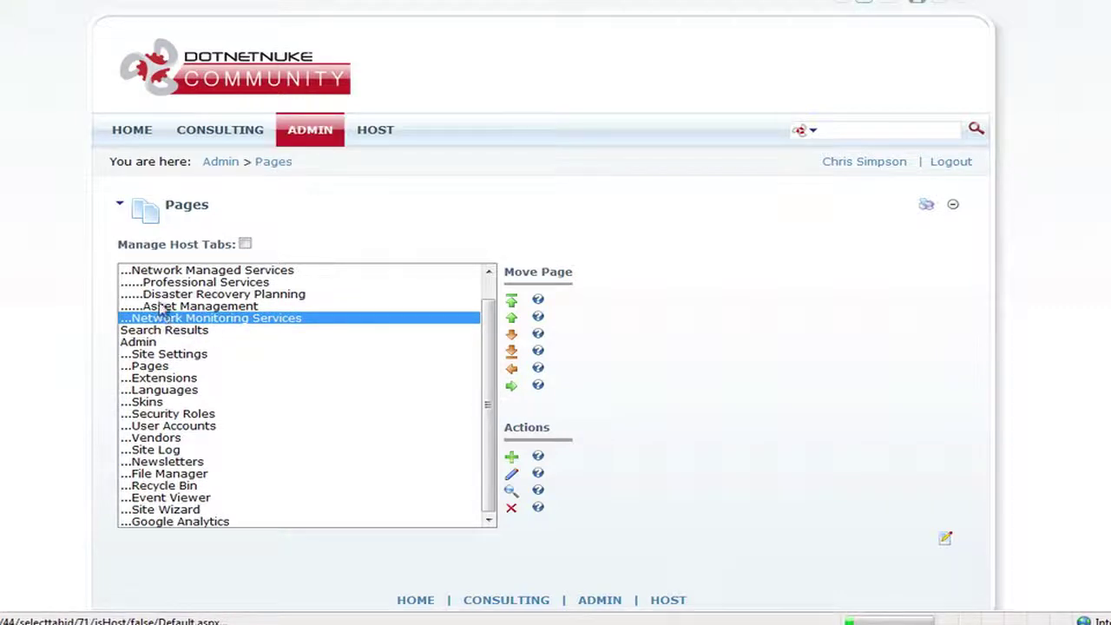
scroll(184, 321, up, 1)
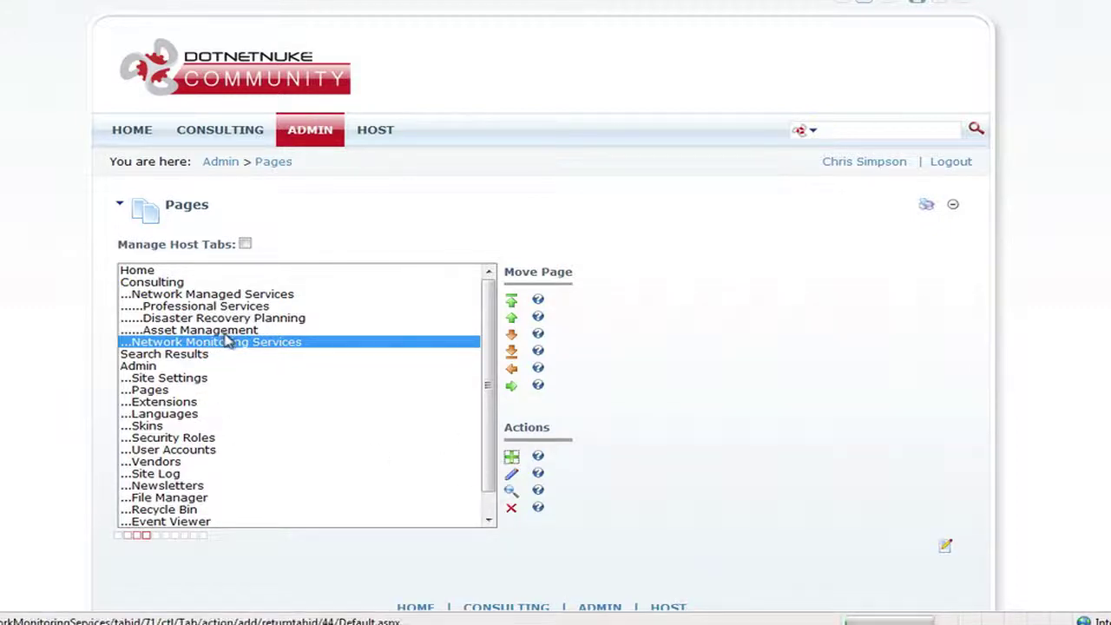
Add and save a page named Up-Down State with Consulting as its parent, excluded from the menu
click(350, 310)
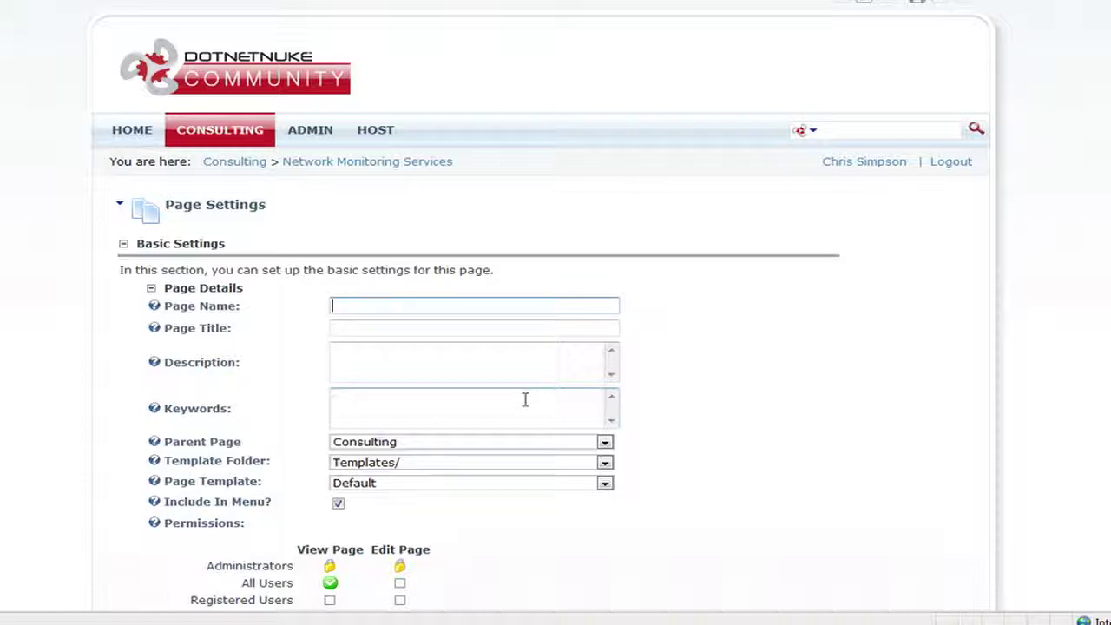
text(Up-Down State)
click(340, 508)
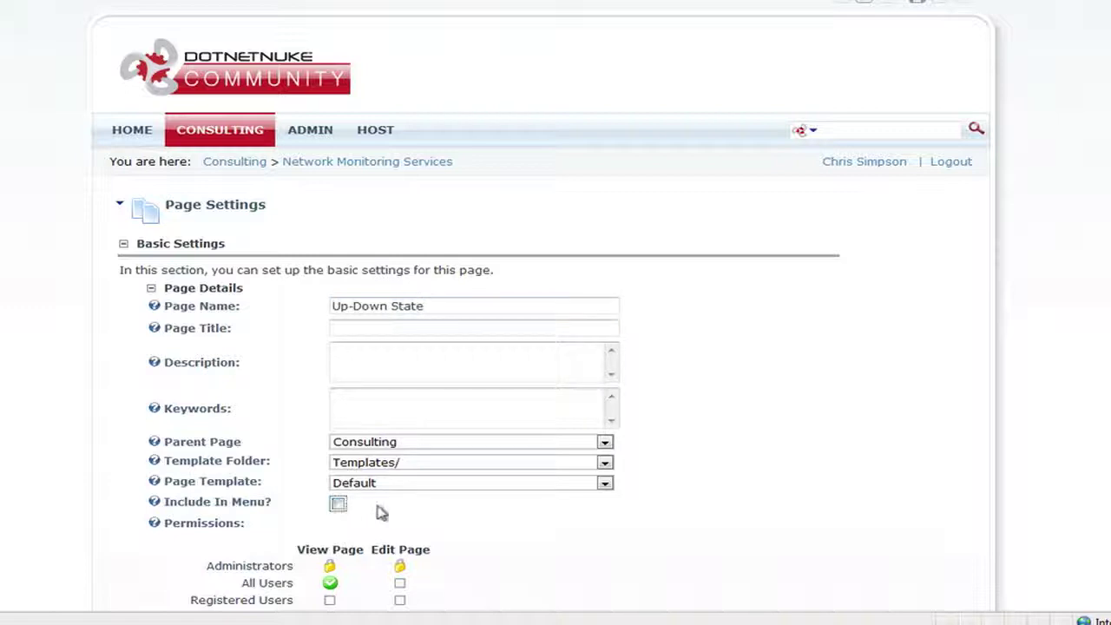
click(466, 445)
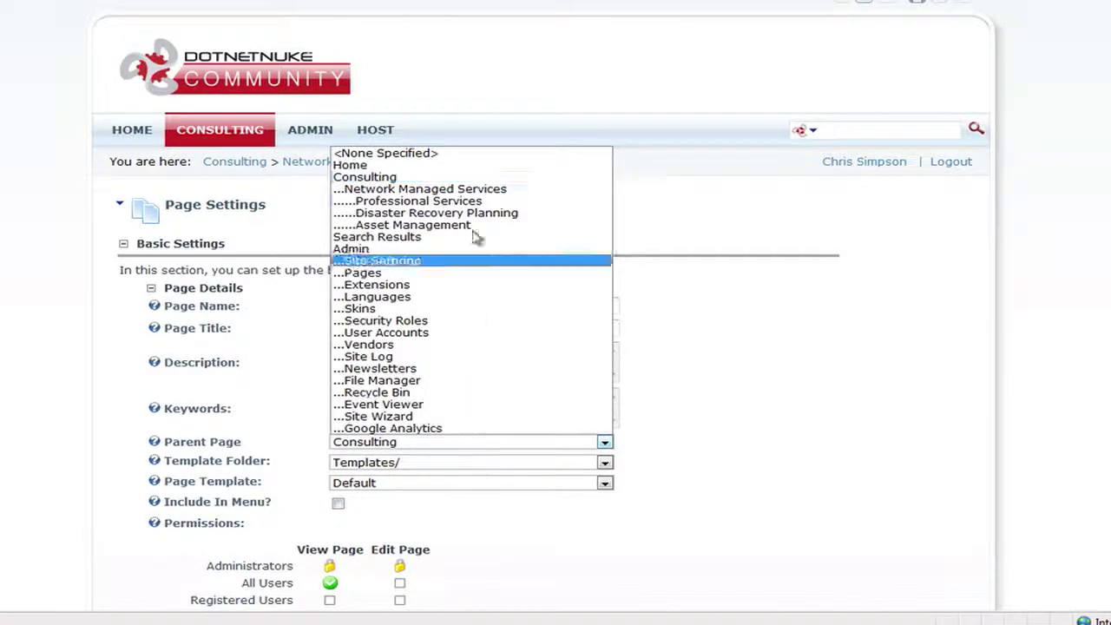
click(582, 447)
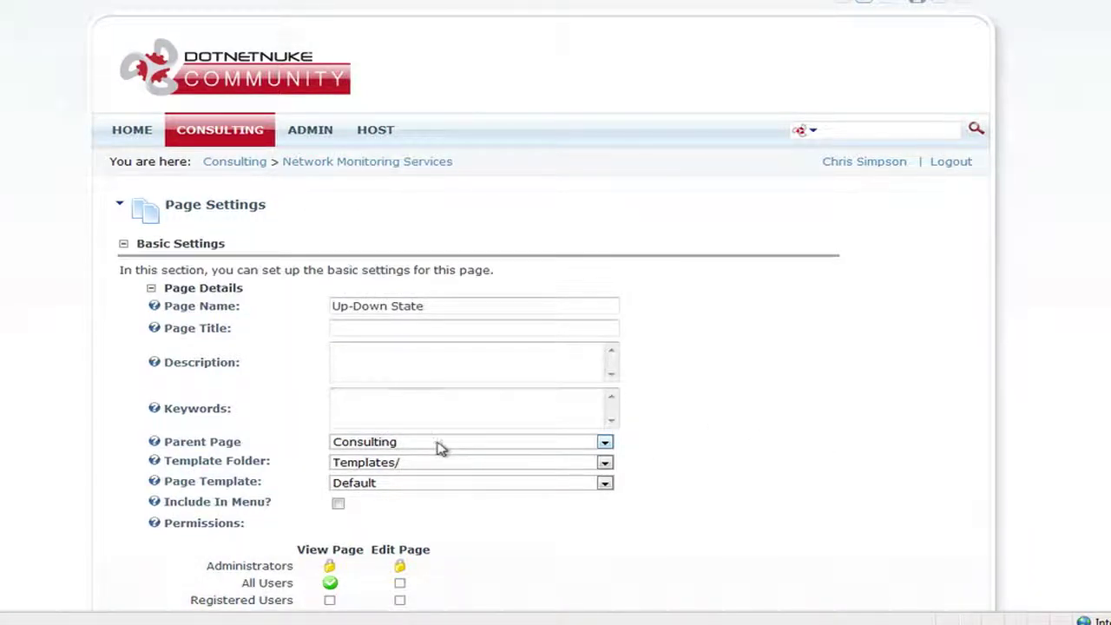
scroll(590, 536, down, 3)
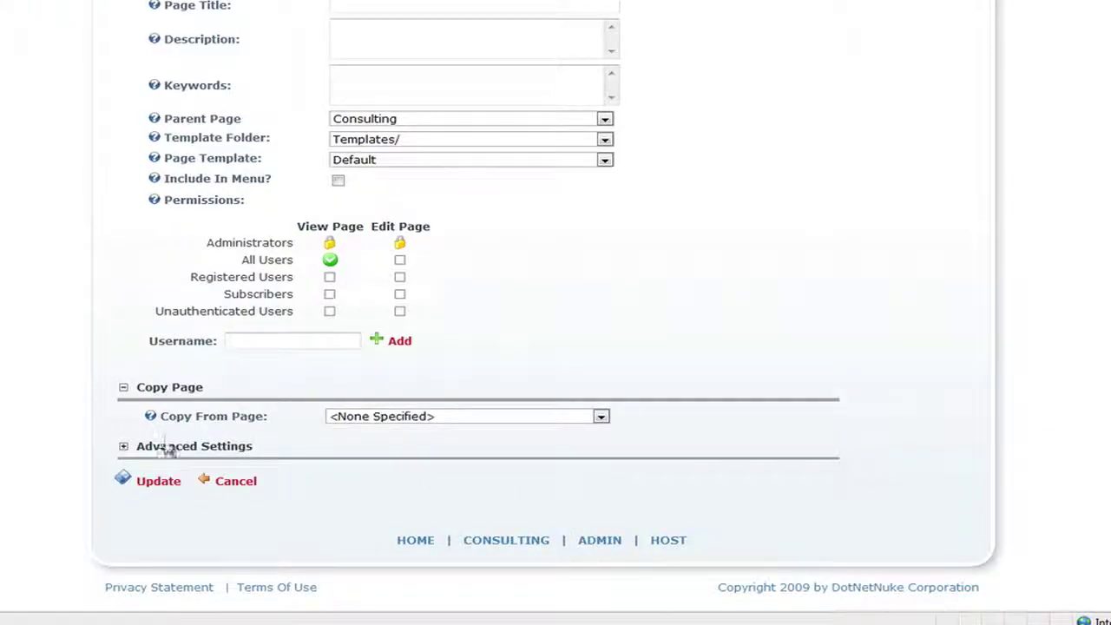
click(162, 482)
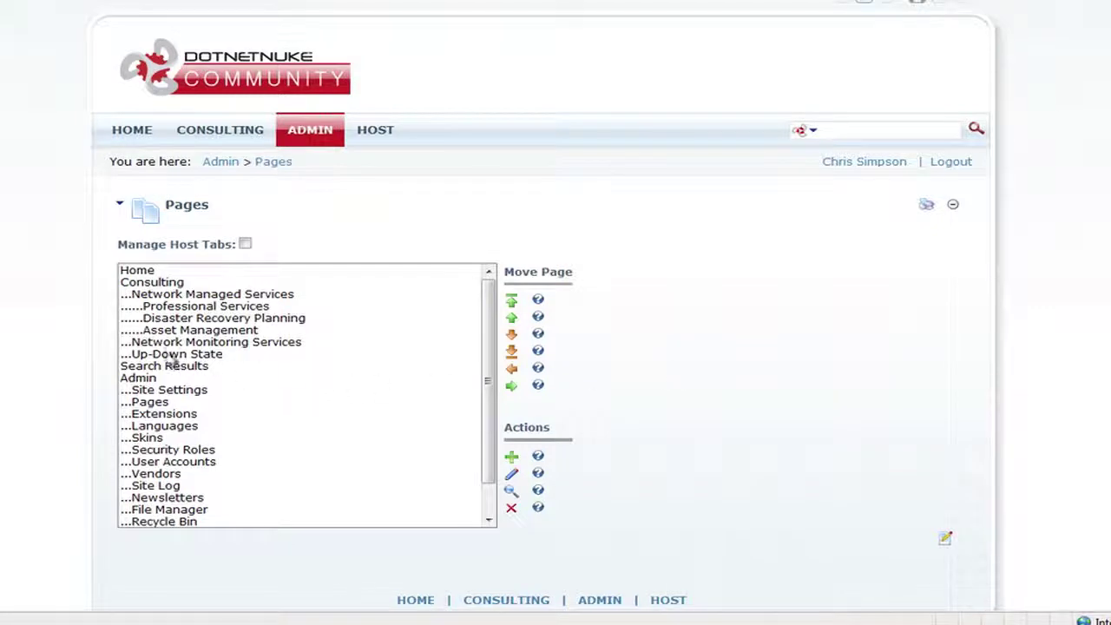
Move the Up-Down State page one level down so it becomes a subpage of Network Monitoring Services
click(170, 355)
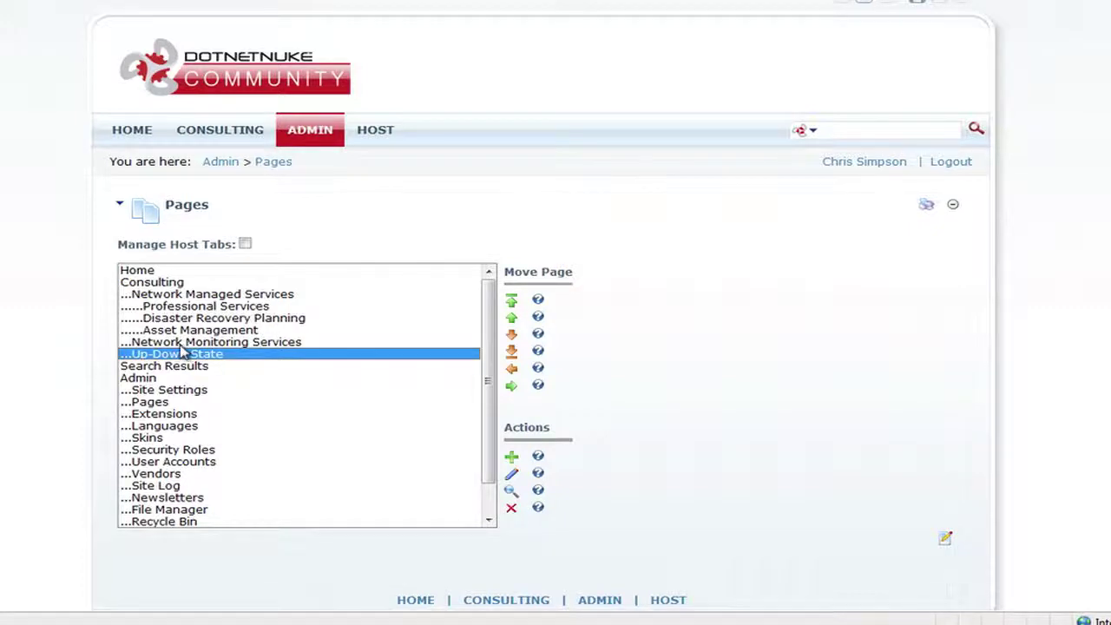
click(511, 387)
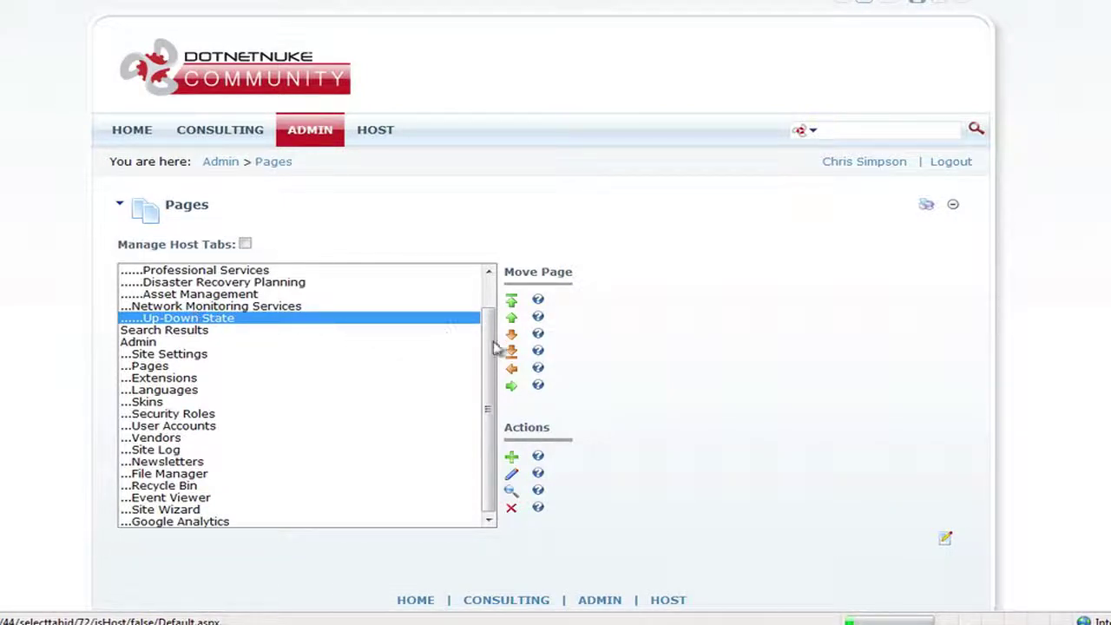
scroll(489, 347, up, 1)
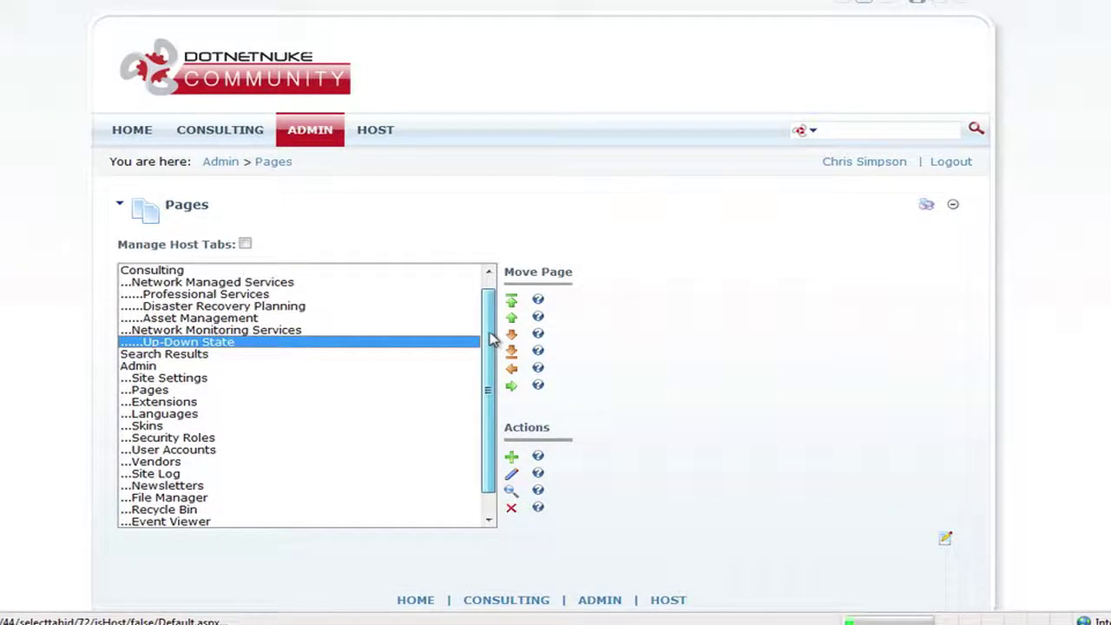
Add and save a page named Interface Utilization with Network Monitoring Services as its parent, excluded from the menu
click(169, 271)
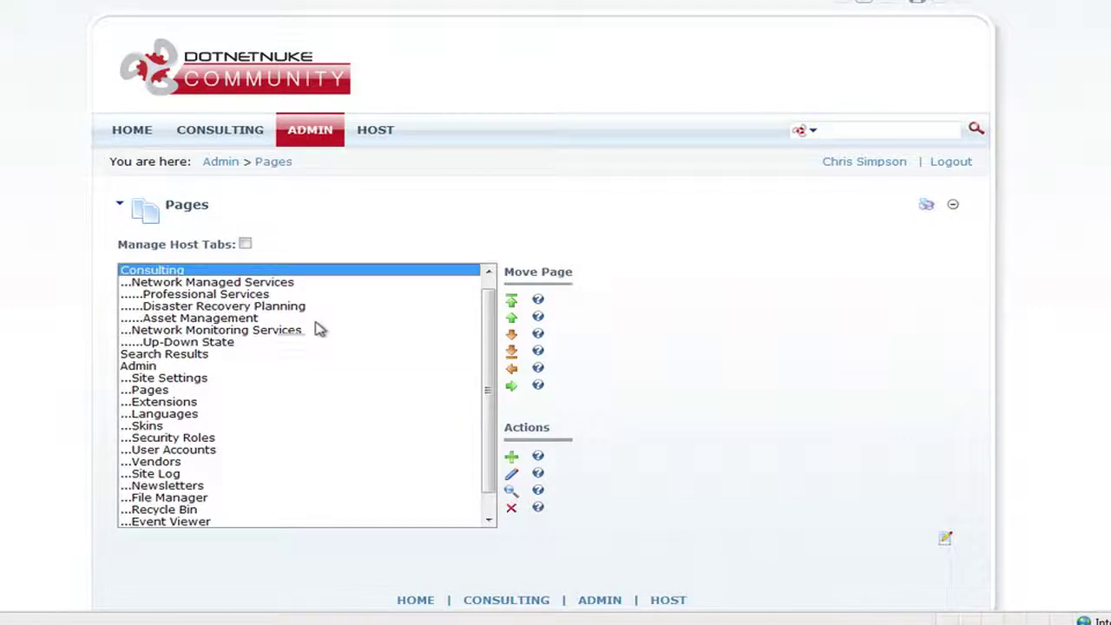
click(511, 456)
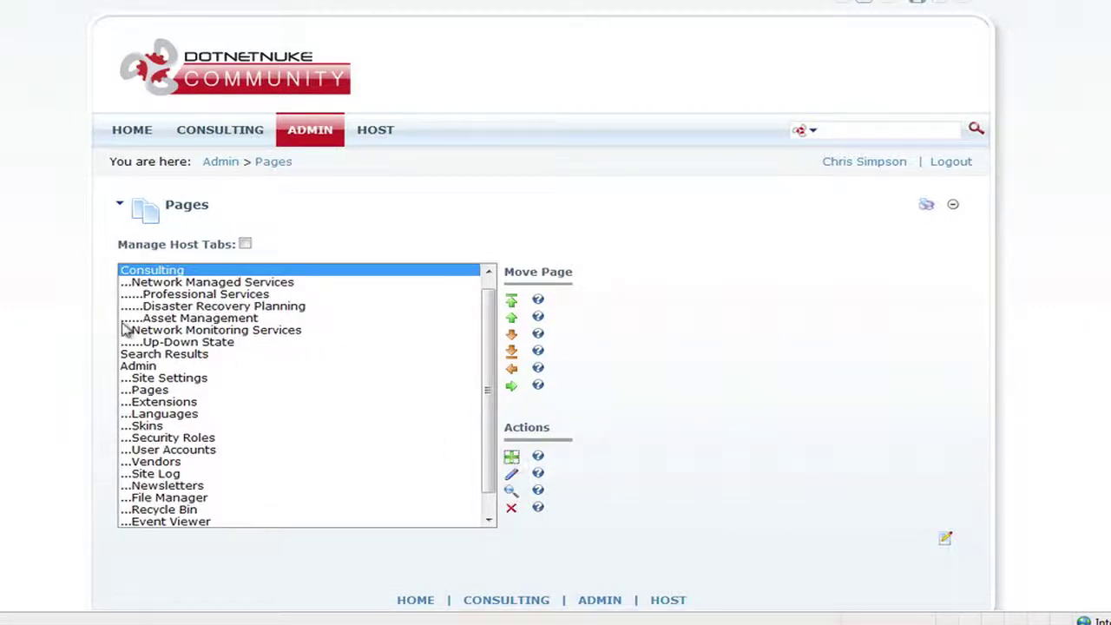
click(369, 305)
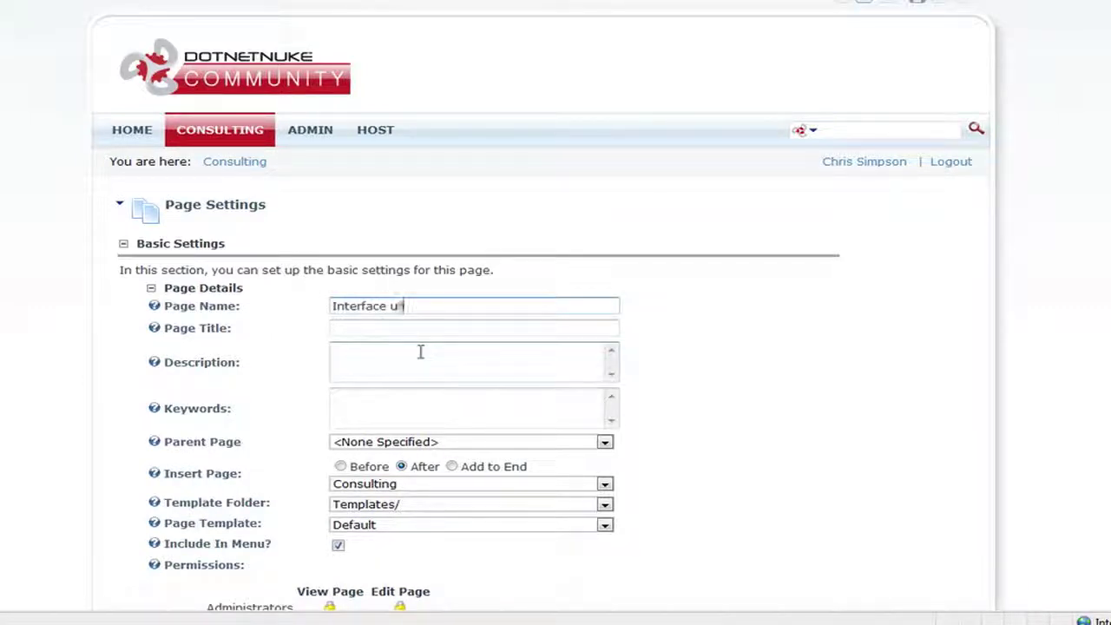
text(Interface Utilization)
click(453, 484)
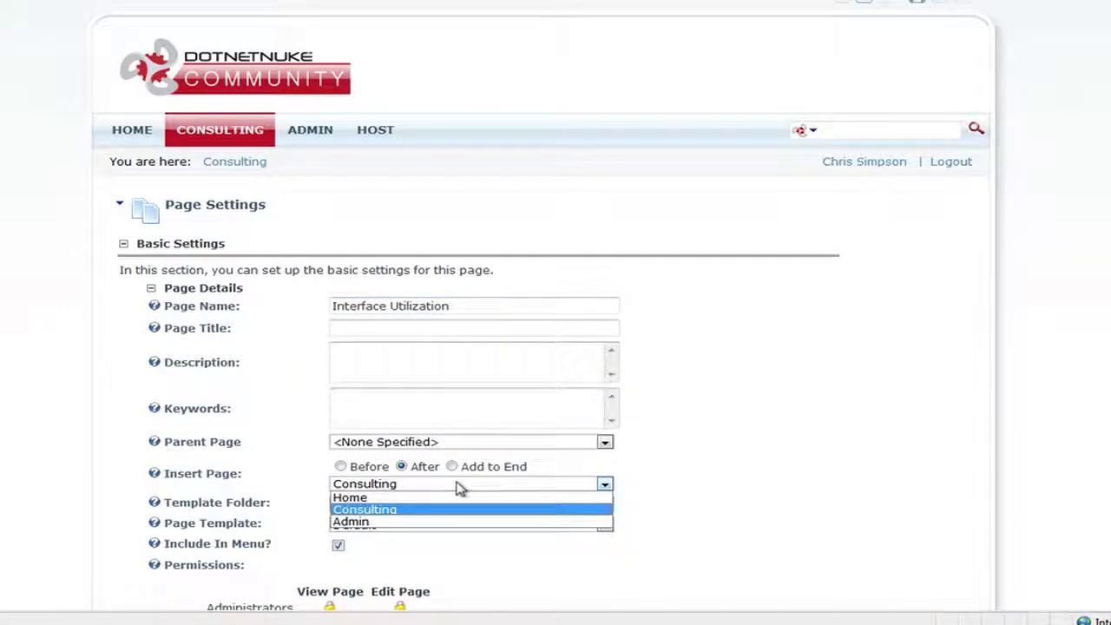
click(459, 489)
click(461, 448)
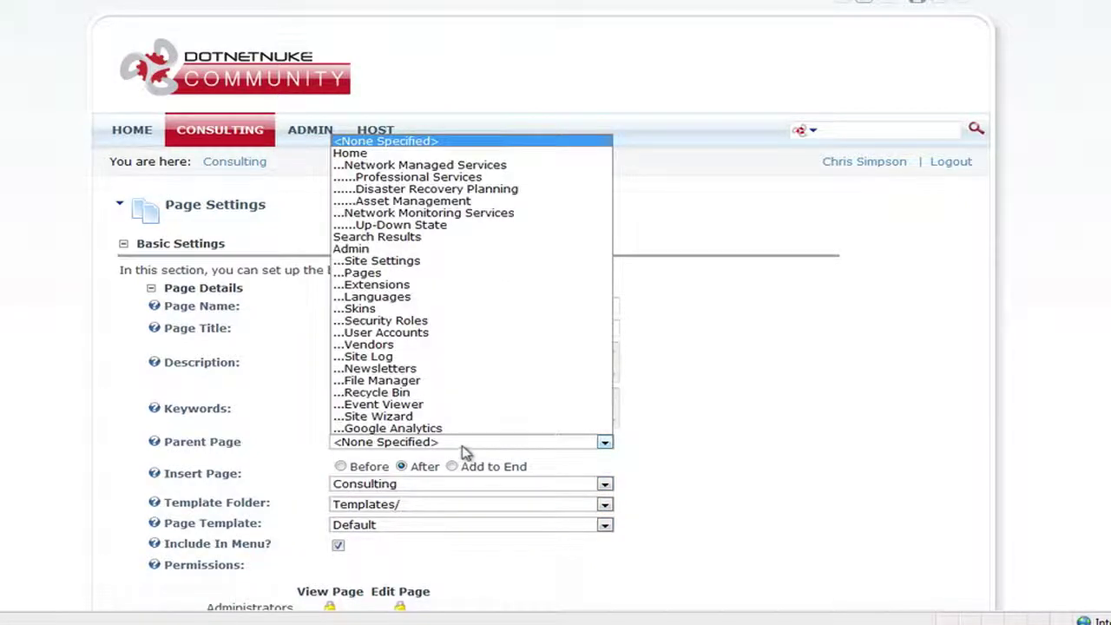
click(456, 215)
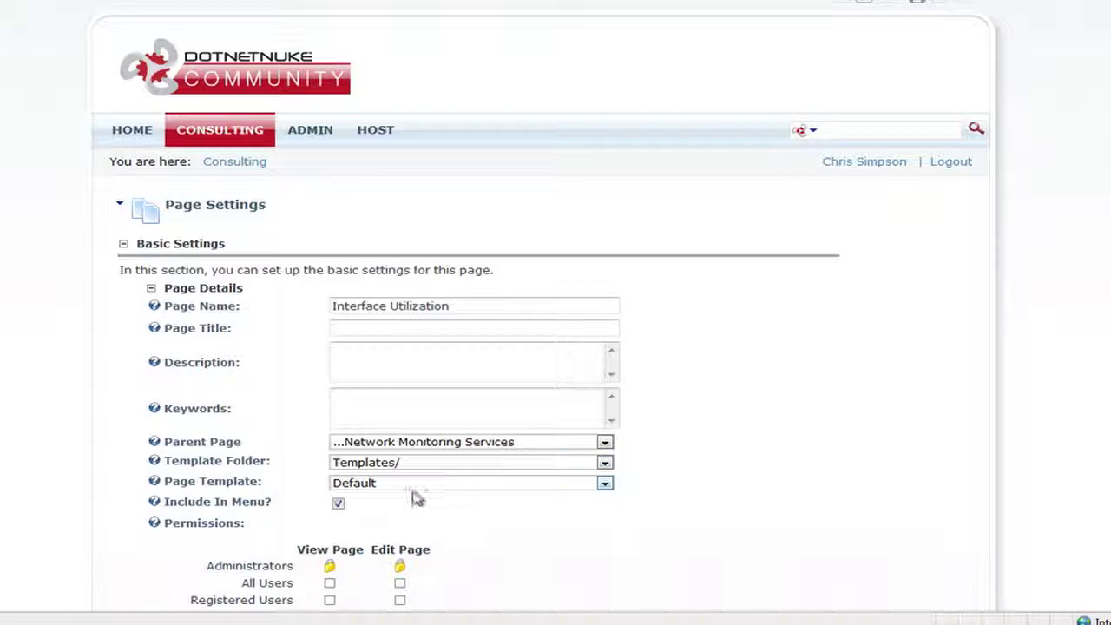
click(339, 503)
scroll(580, 535, down, 3)
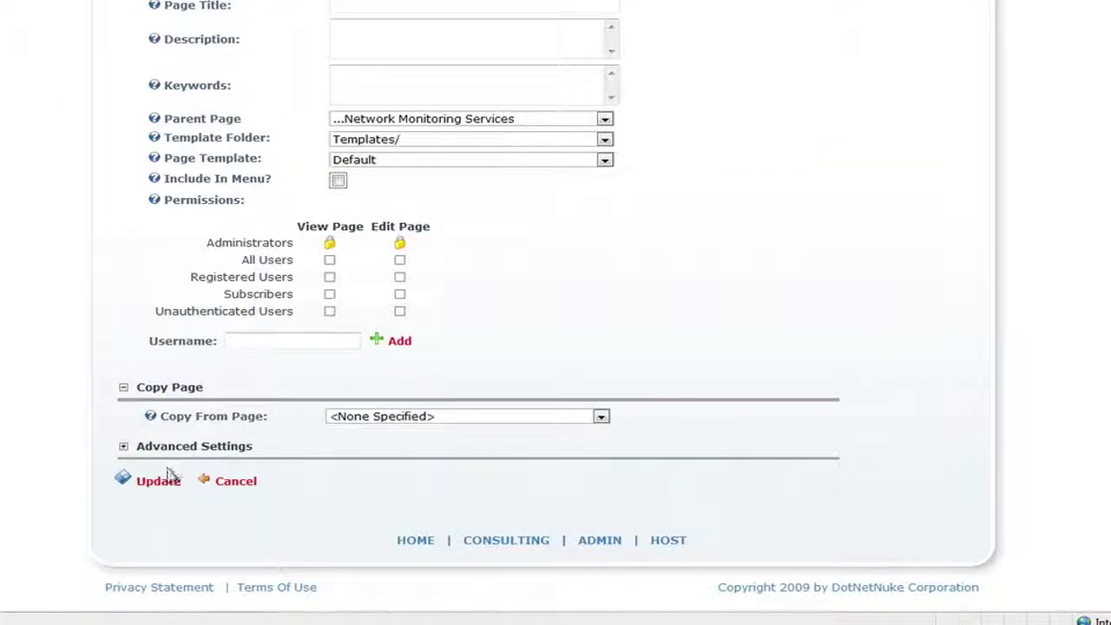
click(163, 484)
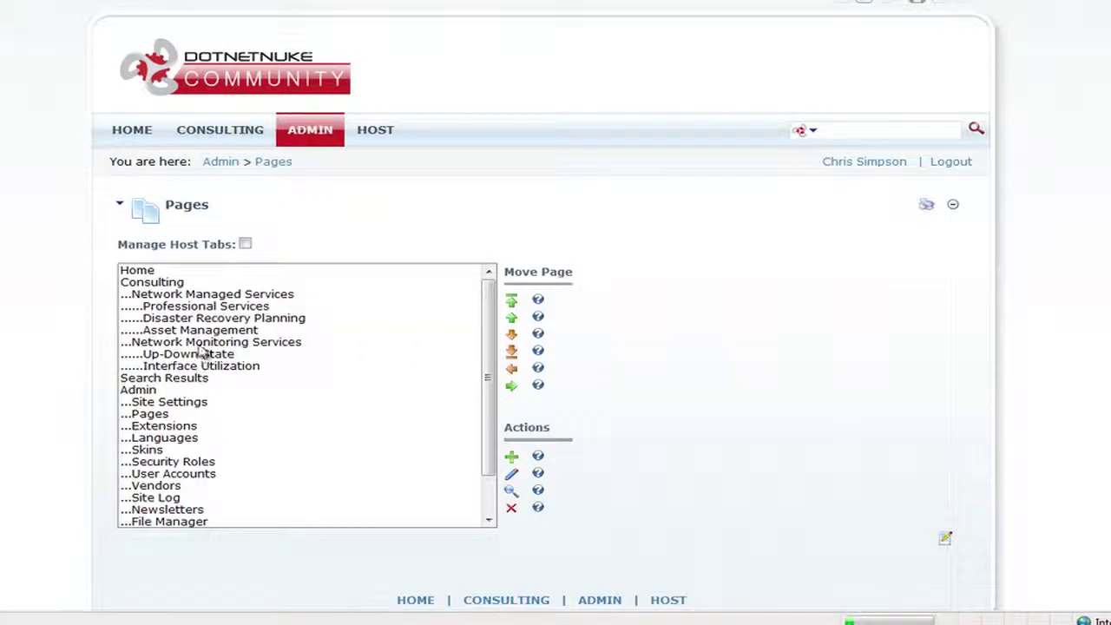
Add and save a page named SNMP Monitored Services under Network Monitoring Services, excluded from the menu and viewable by All Users
click(170, 285)
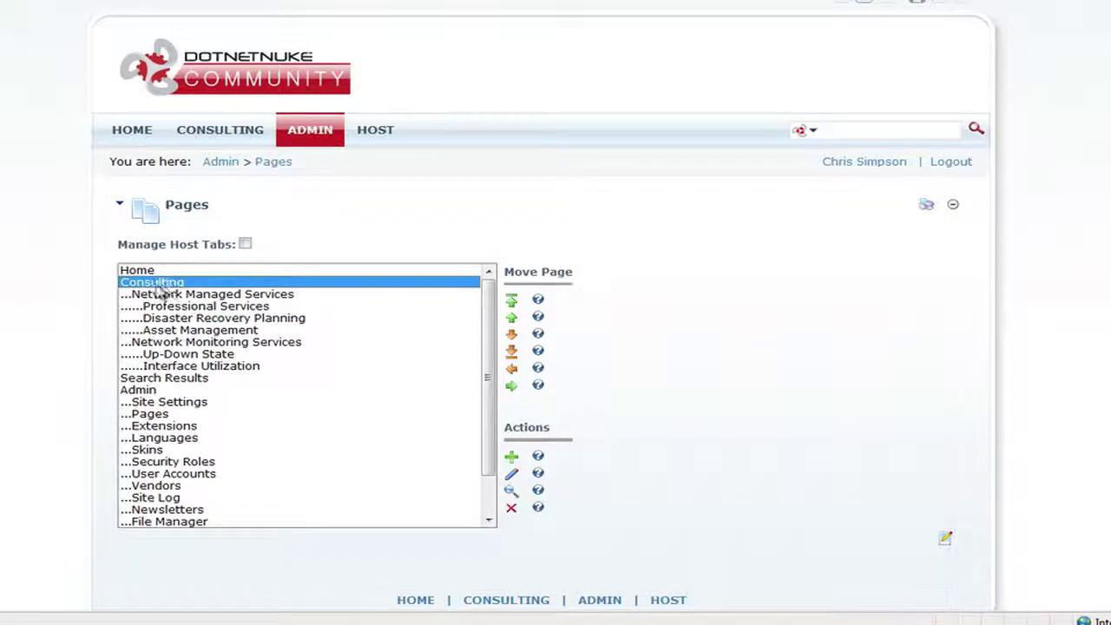
click(511, 457)
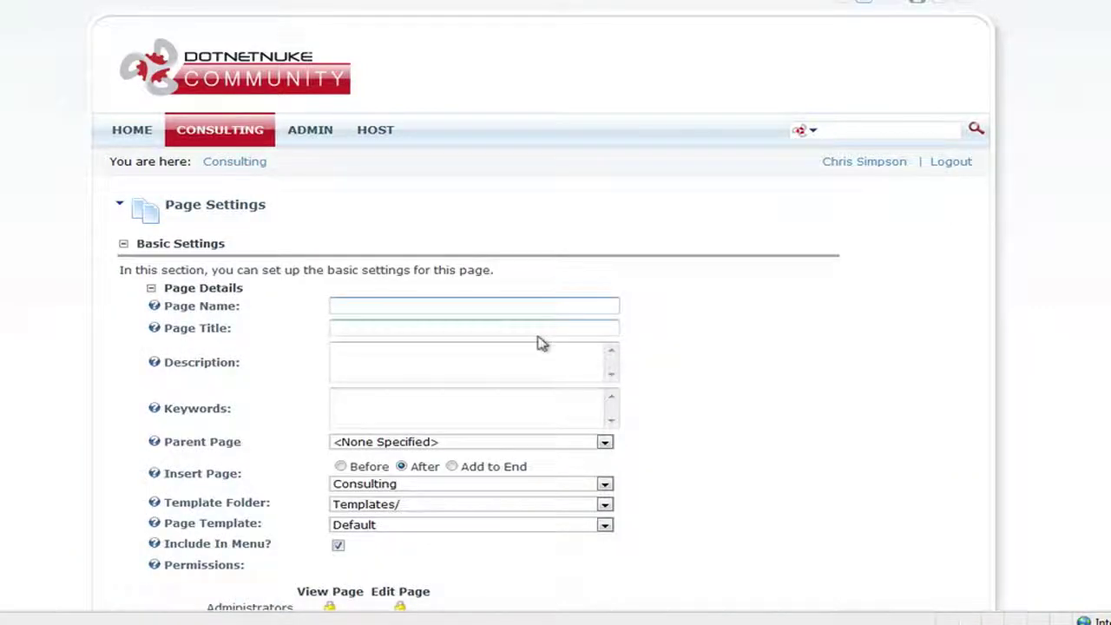
text(SNMP Monitored Services)
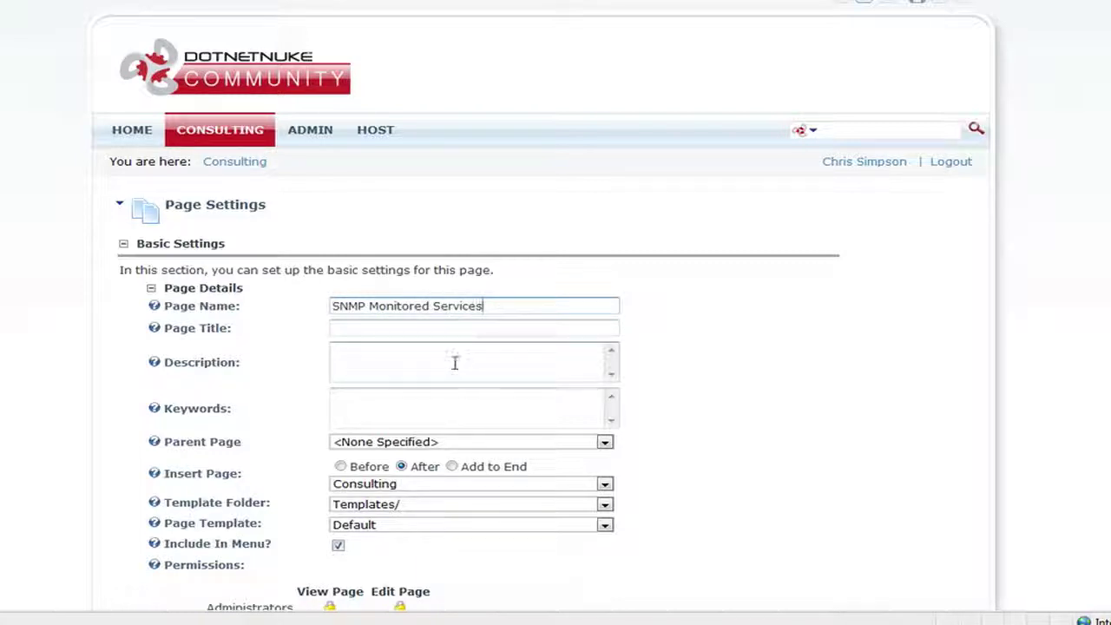
click(338, 547)
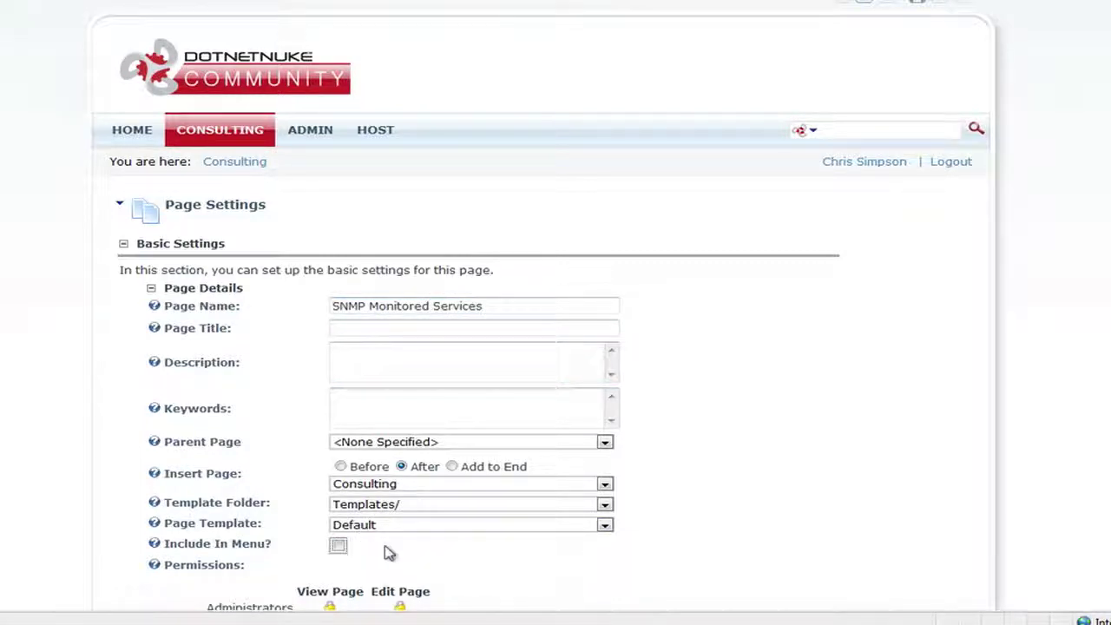
click(496, 445)
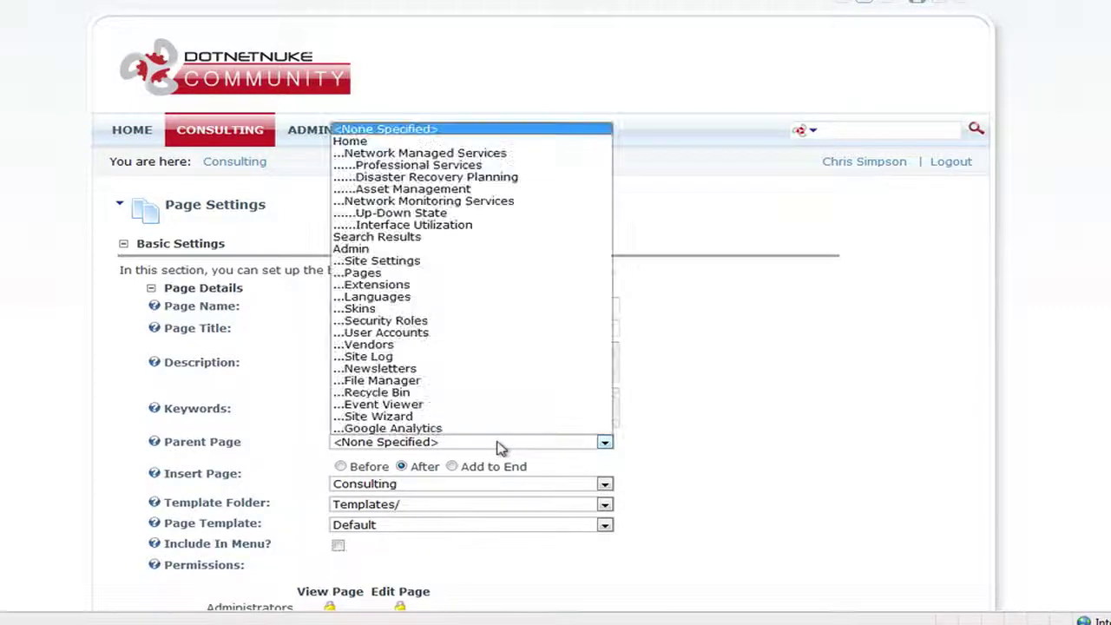
click(460, 201)
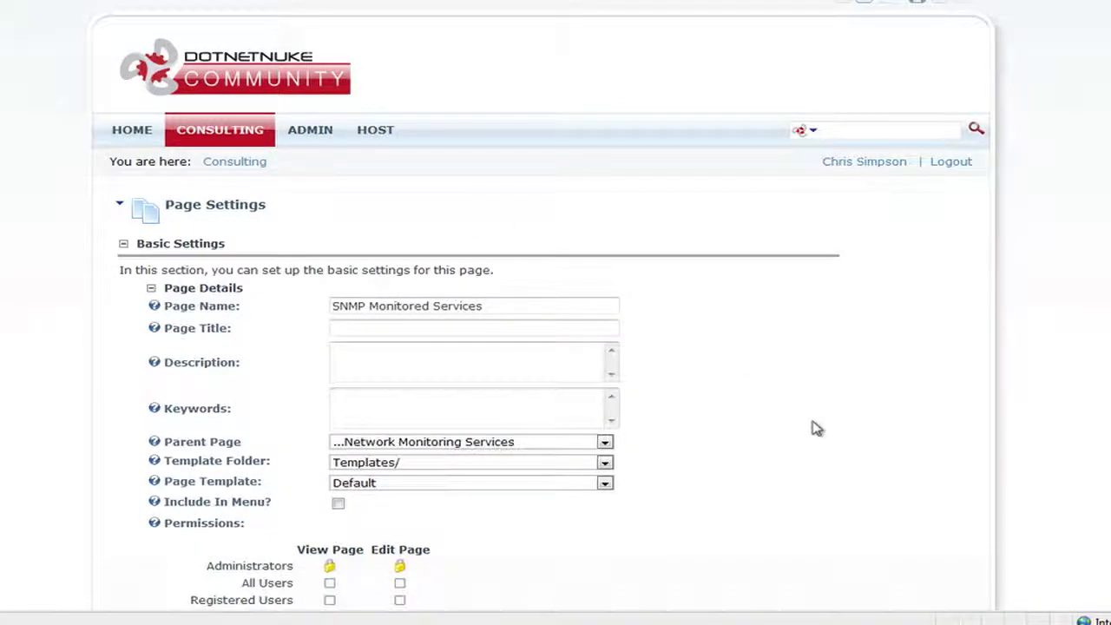
scroll(736, 478, down, 5)
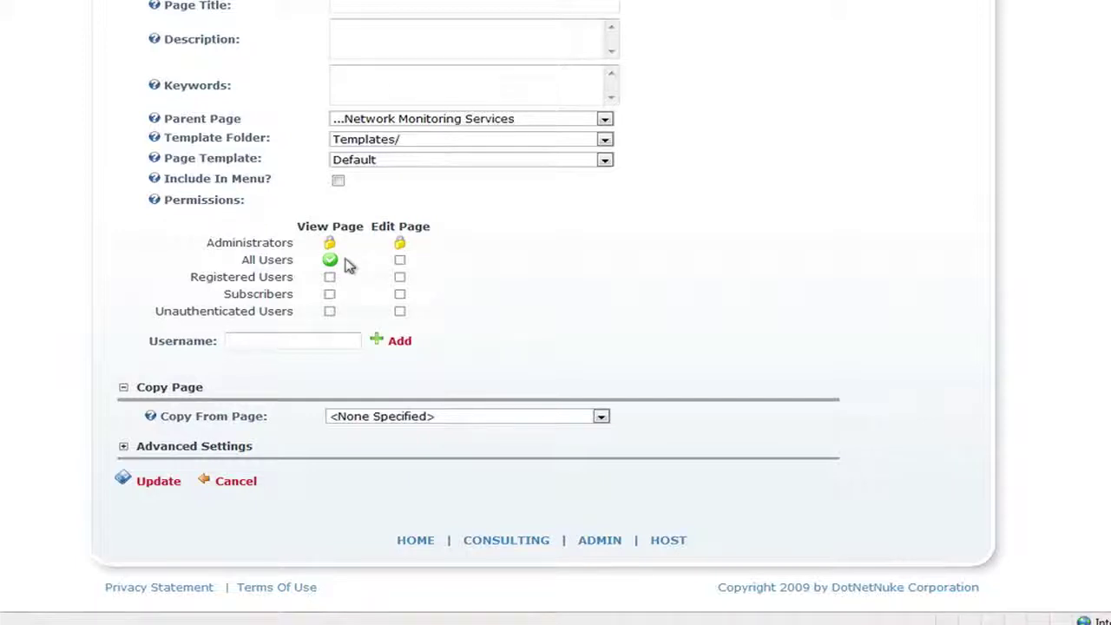
click(158, 482)
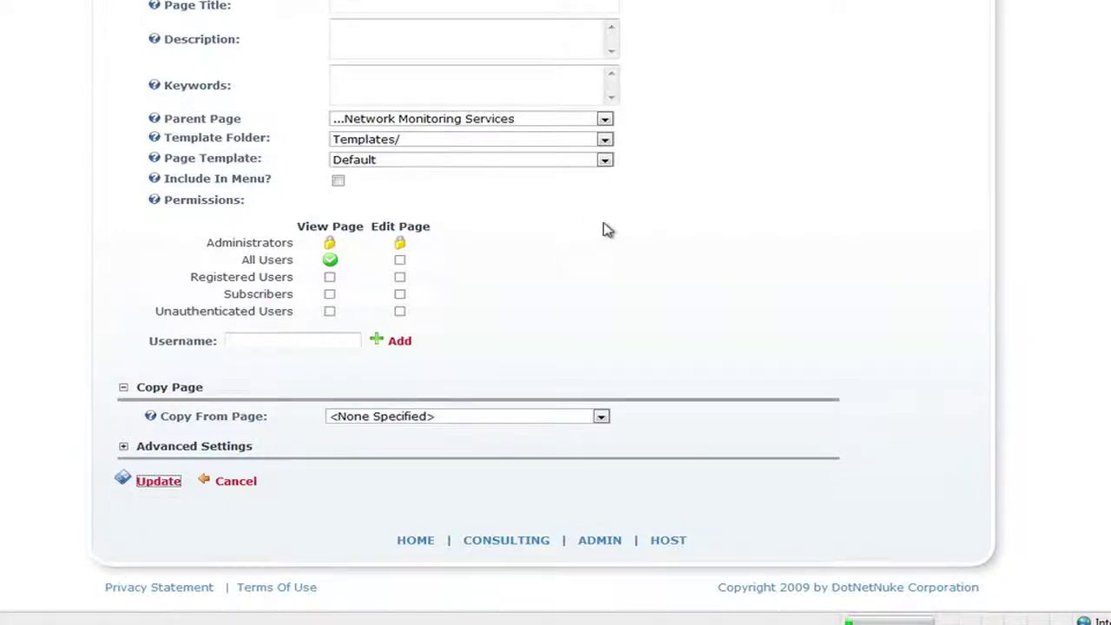
Open the Consulting page and review its page settings, including the menu option and permissions
click(168, 285)
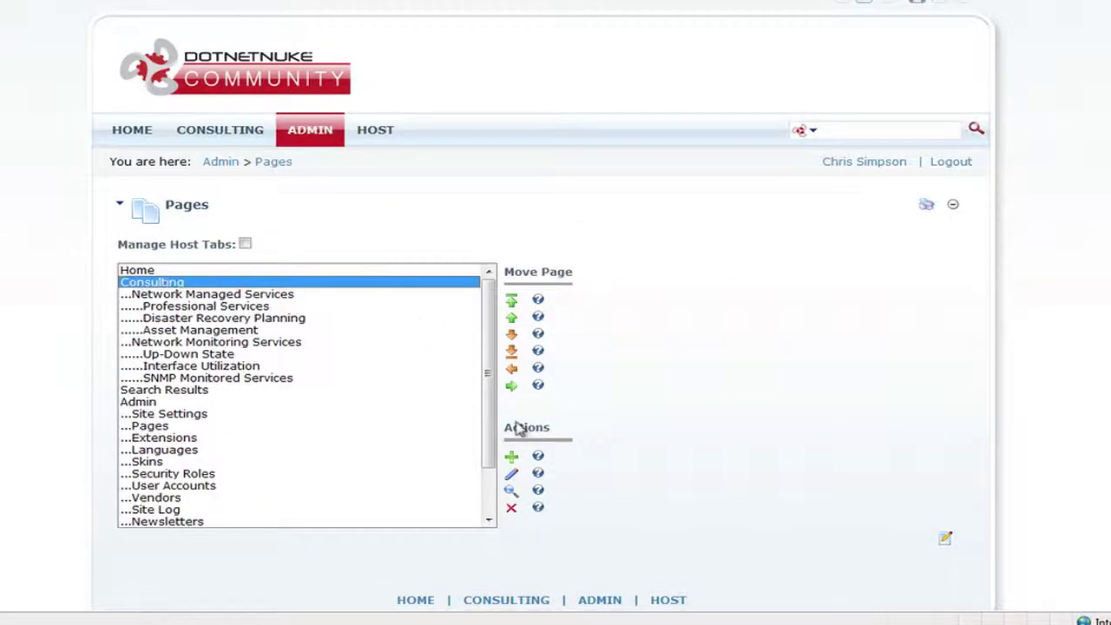
click(511, 492)
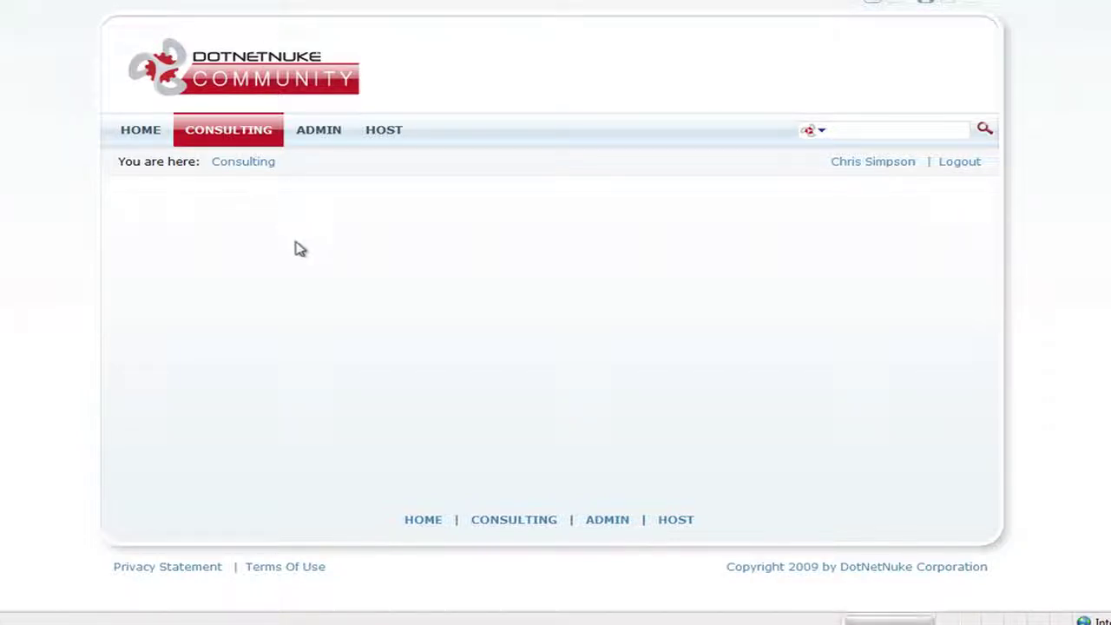
scroll(389, 382, down, 3)
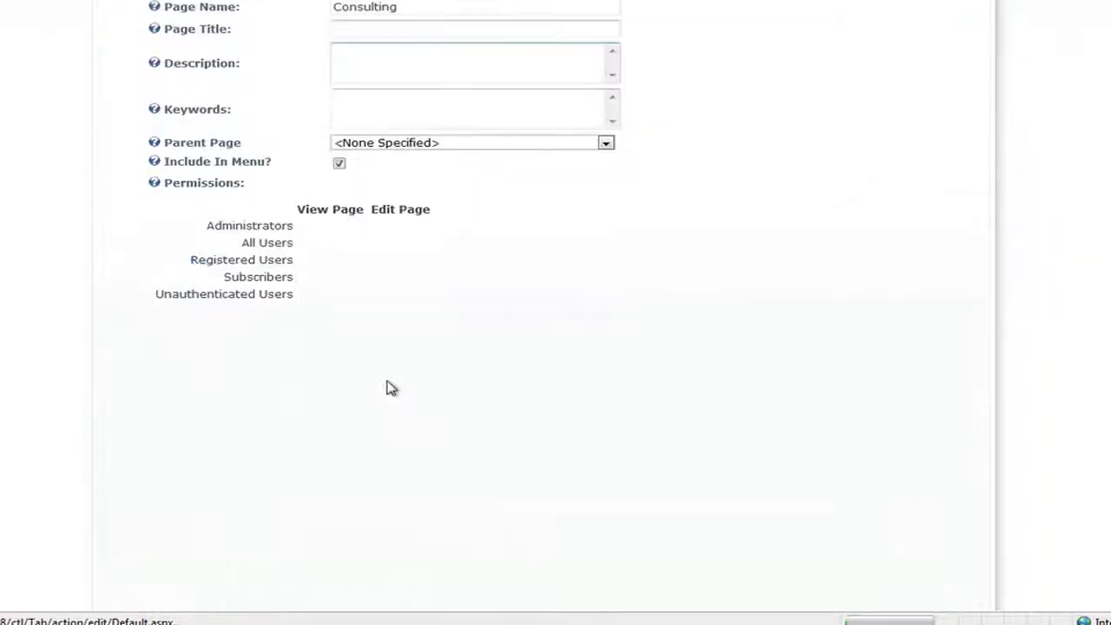
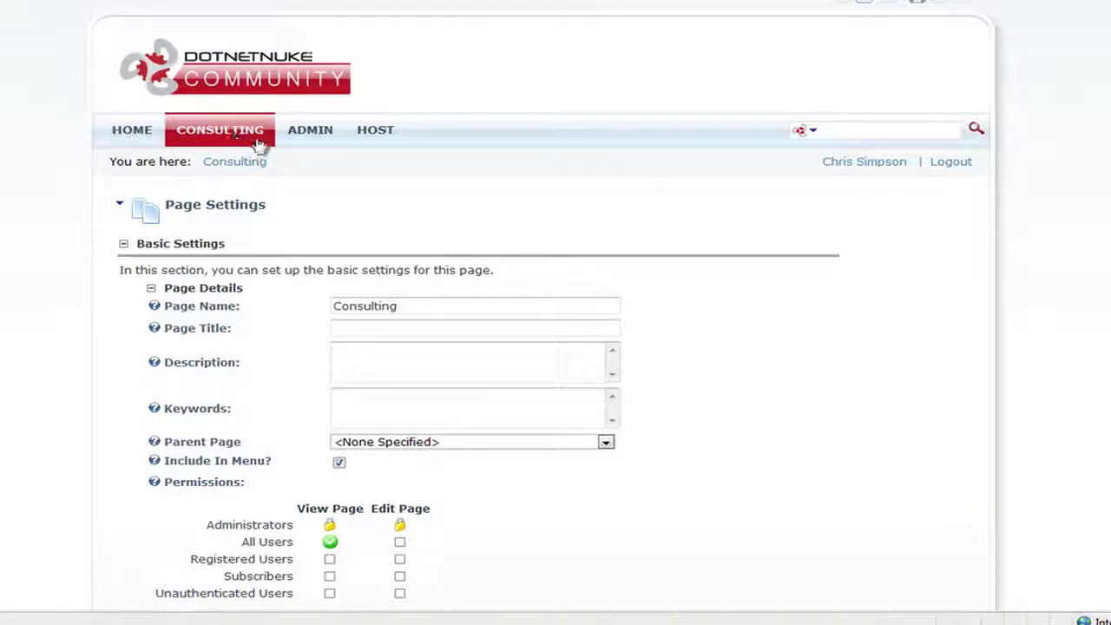
Add a Coding Staff SubNavigation module to the LeftPane of the Consulting page
click(260, 139)
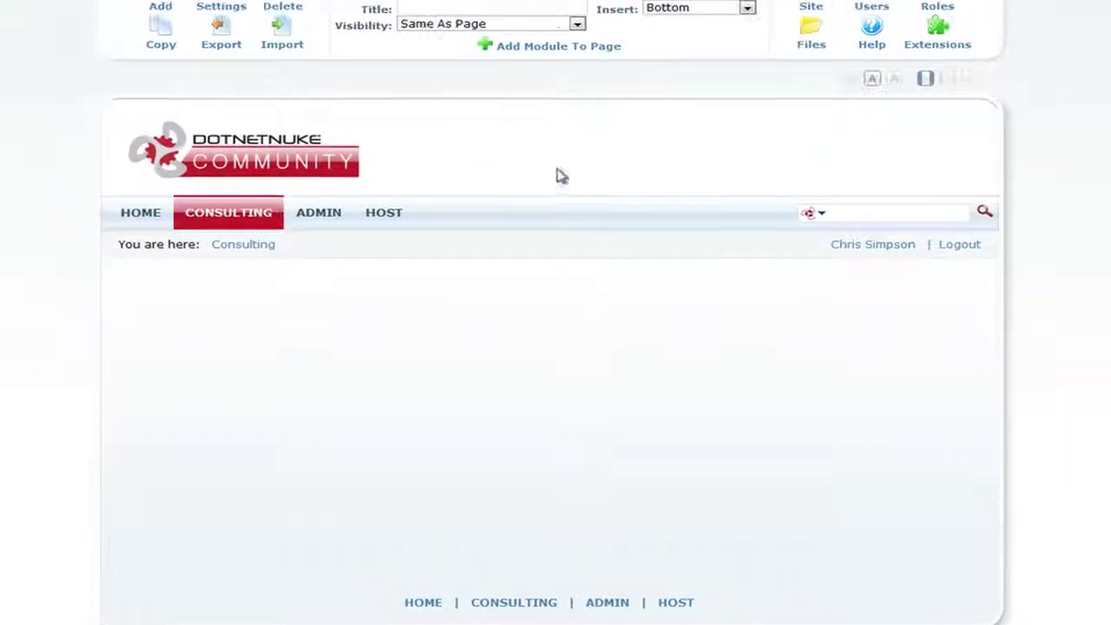
click(577, 60)
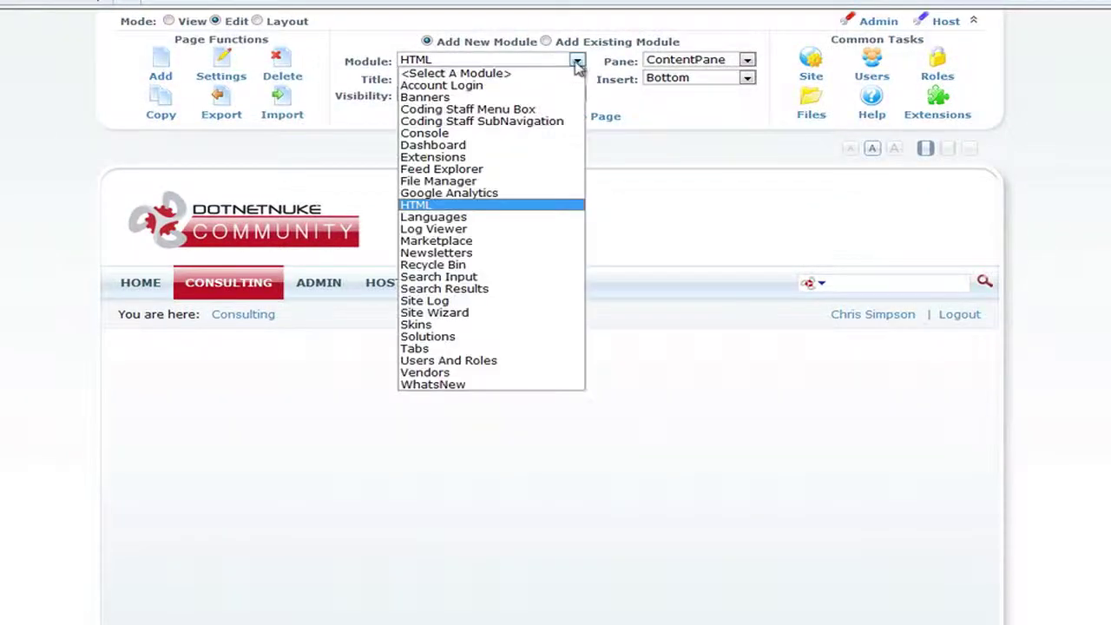
click(546, 122)
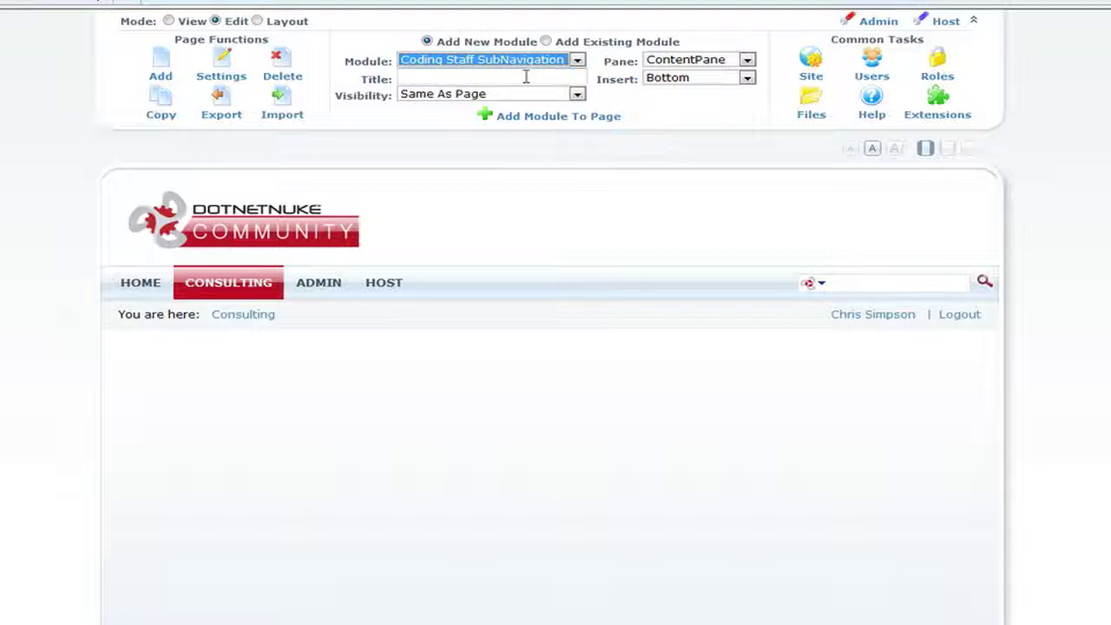
click(703, 61)
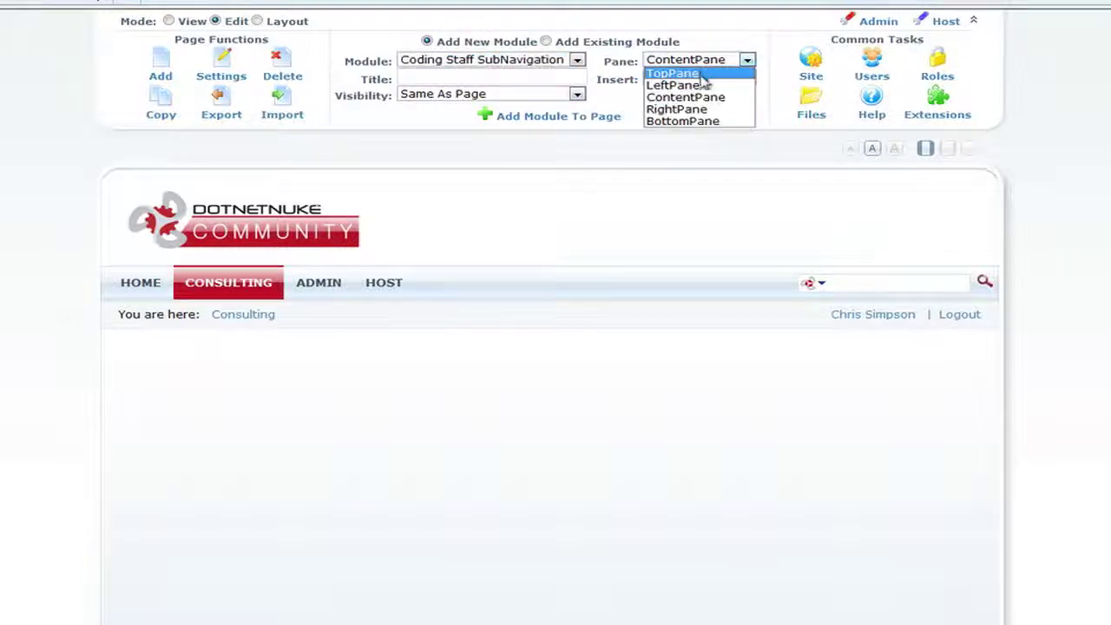
click(701, 85)
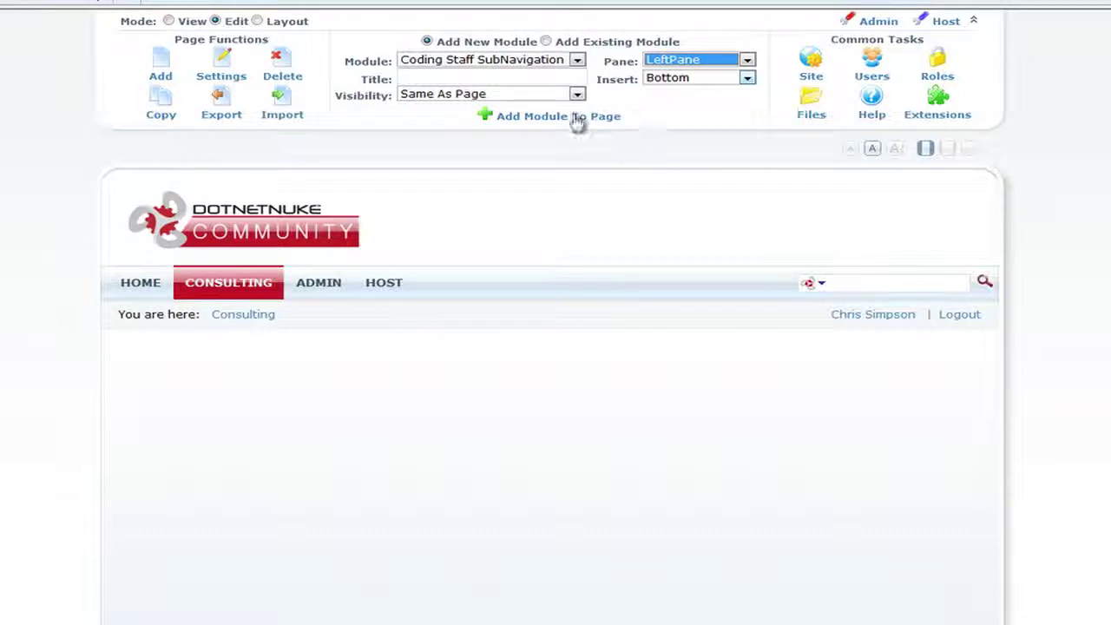
click(551, 116)
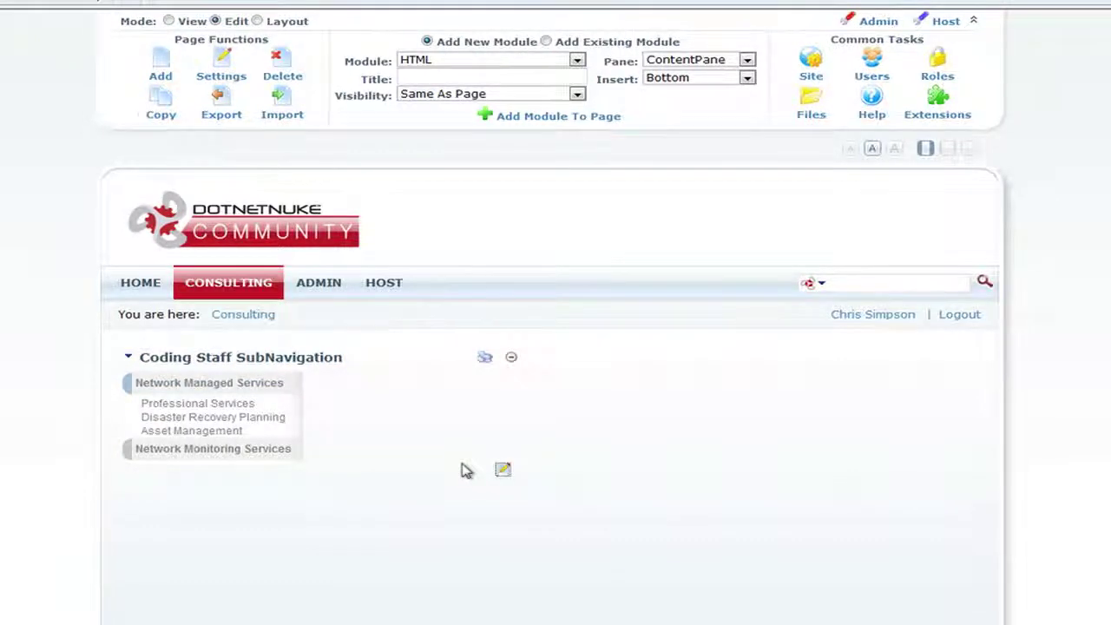
Set the page in the module's SubNavigation settings to /Consulting
scroll(560, 570, down, 2)
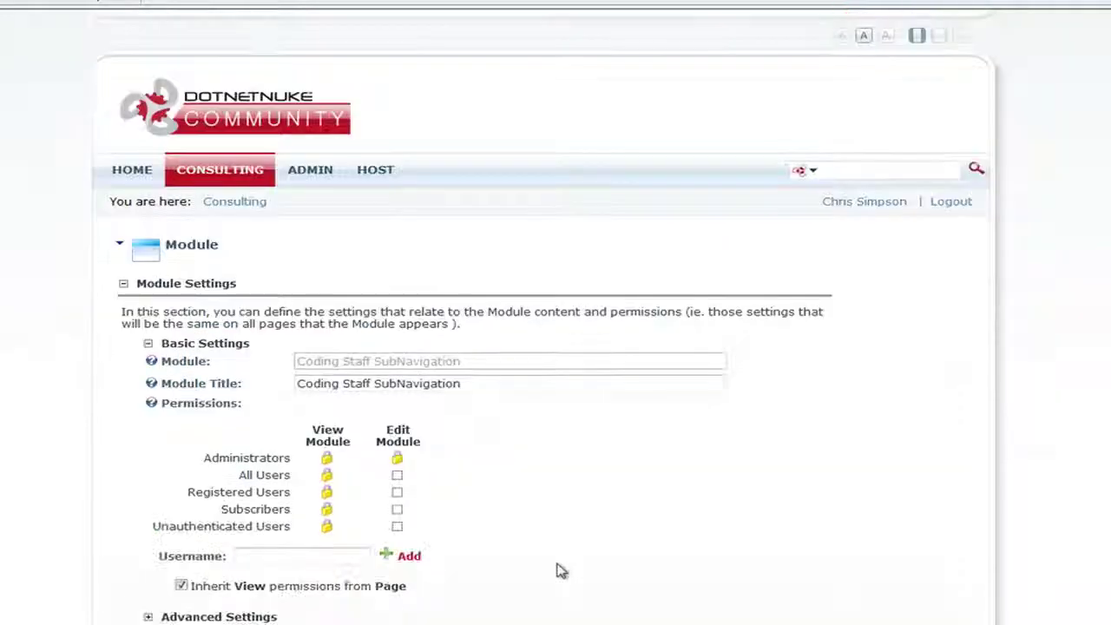
scroll(560, 570, down, 3)
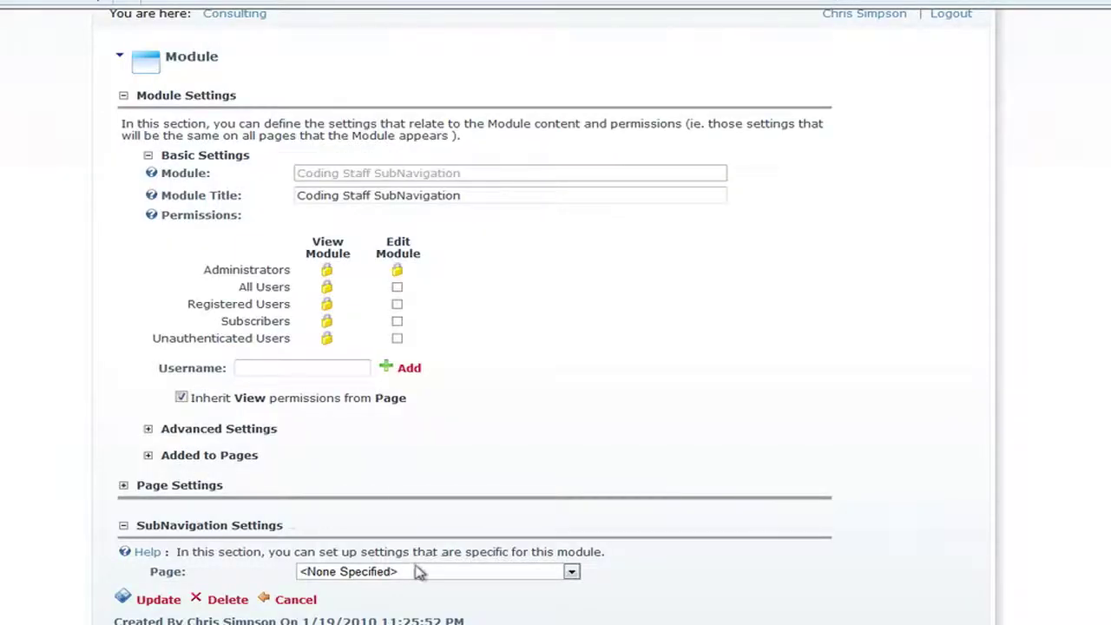
click(469, 572)
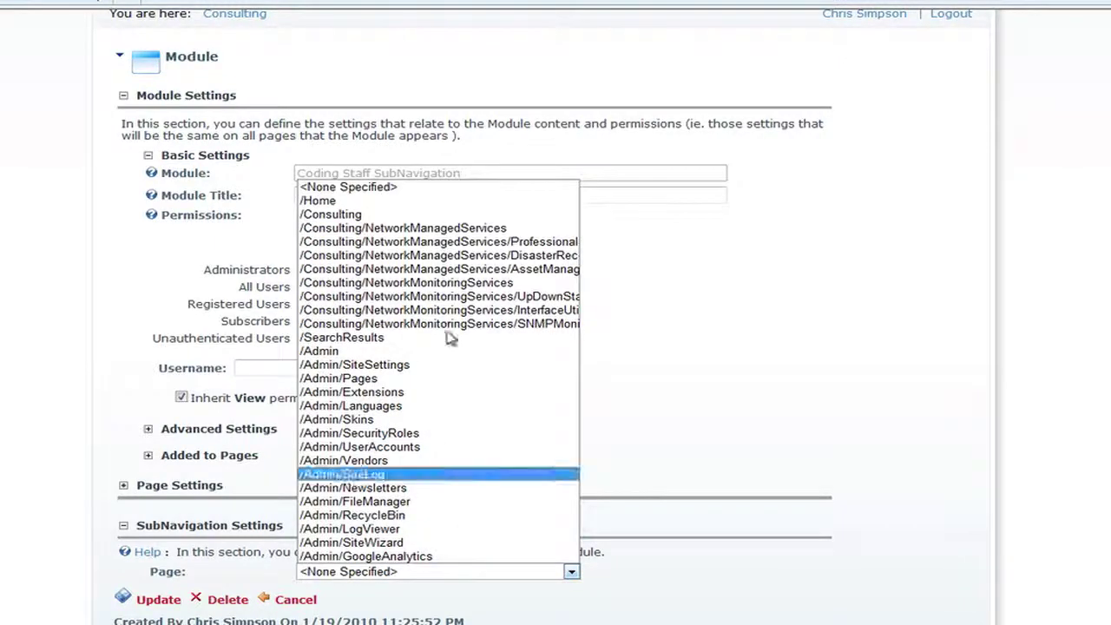
click(411, 222)
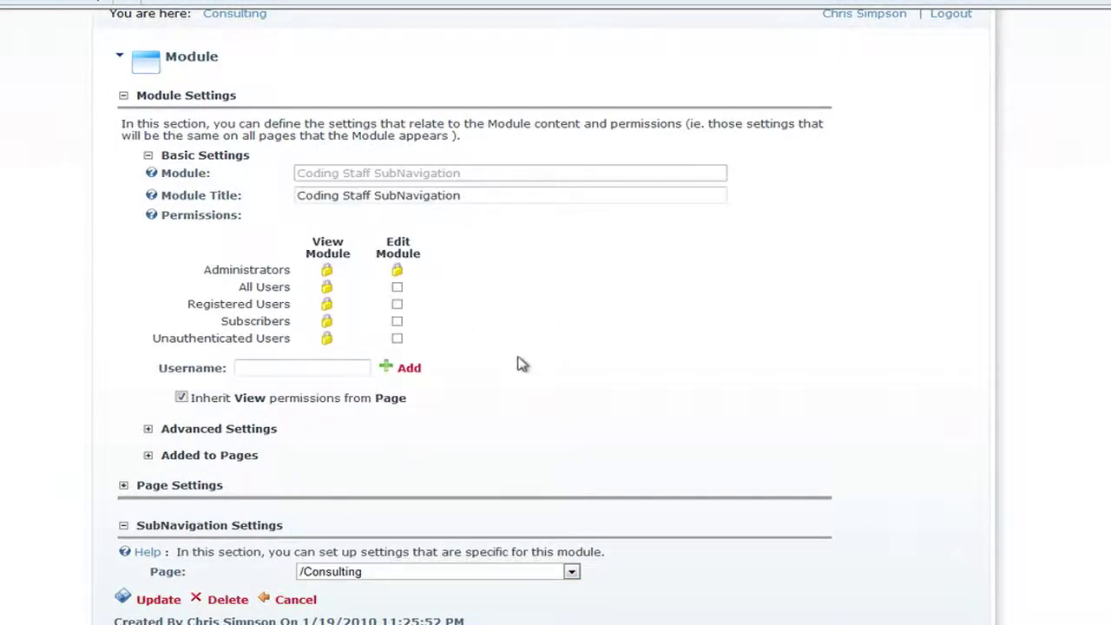
Set the module's Collapse/Expand to None, disable Display Container and Allow Print, and save the settings
click(124, 487)
scroll(286, 512, down, 3)
scroll(289, 515, down, 10)
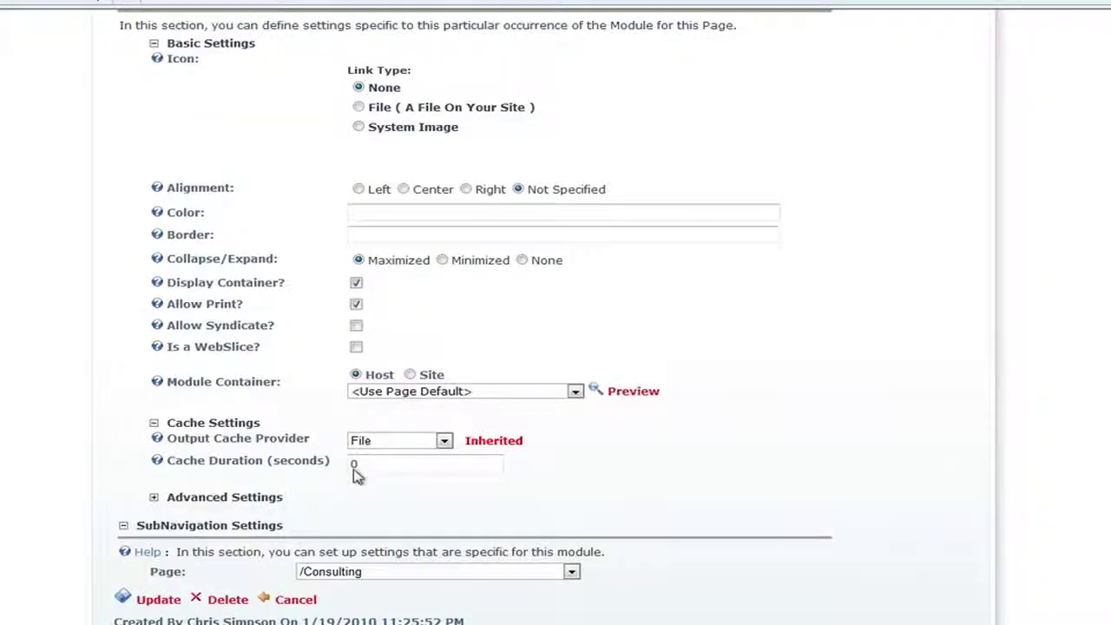
click(523, 260)
click(356, 282)
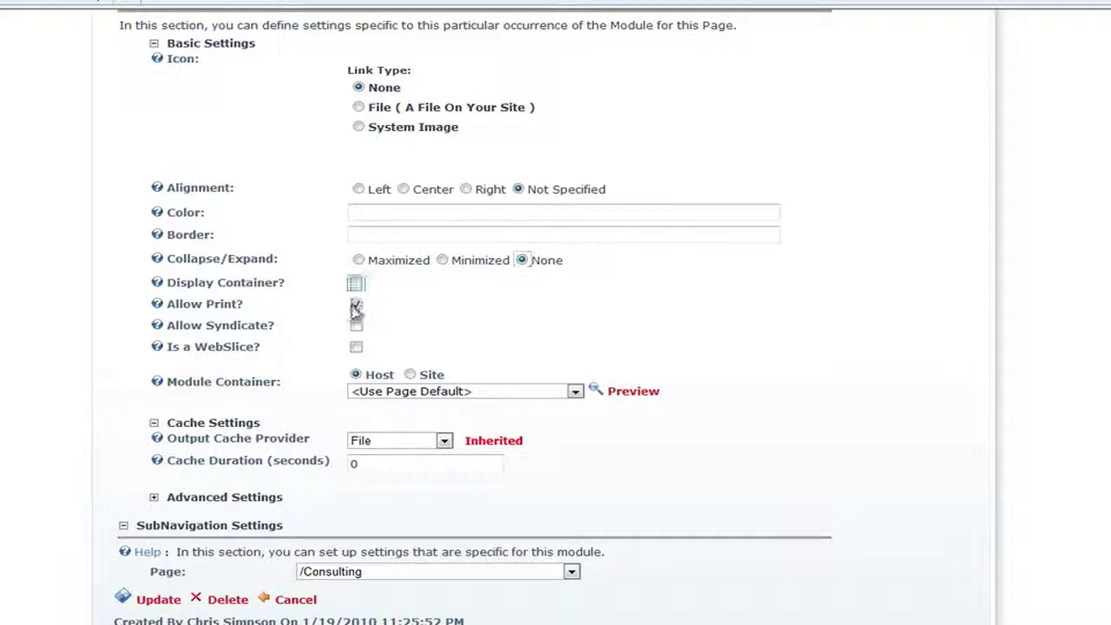
click(357, 305)
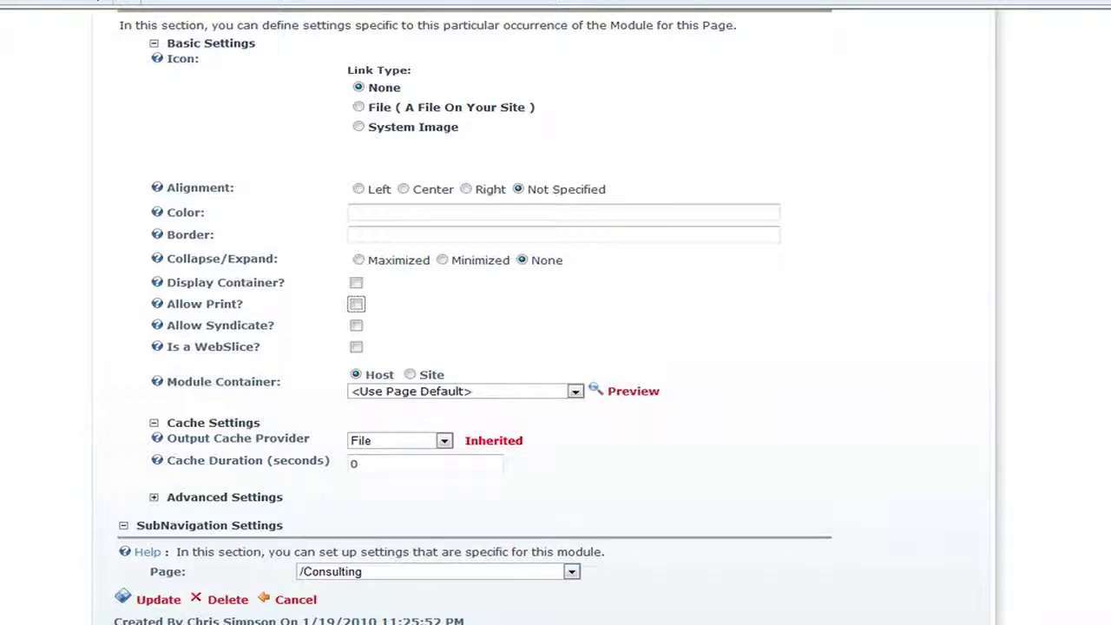
click(153, 599)
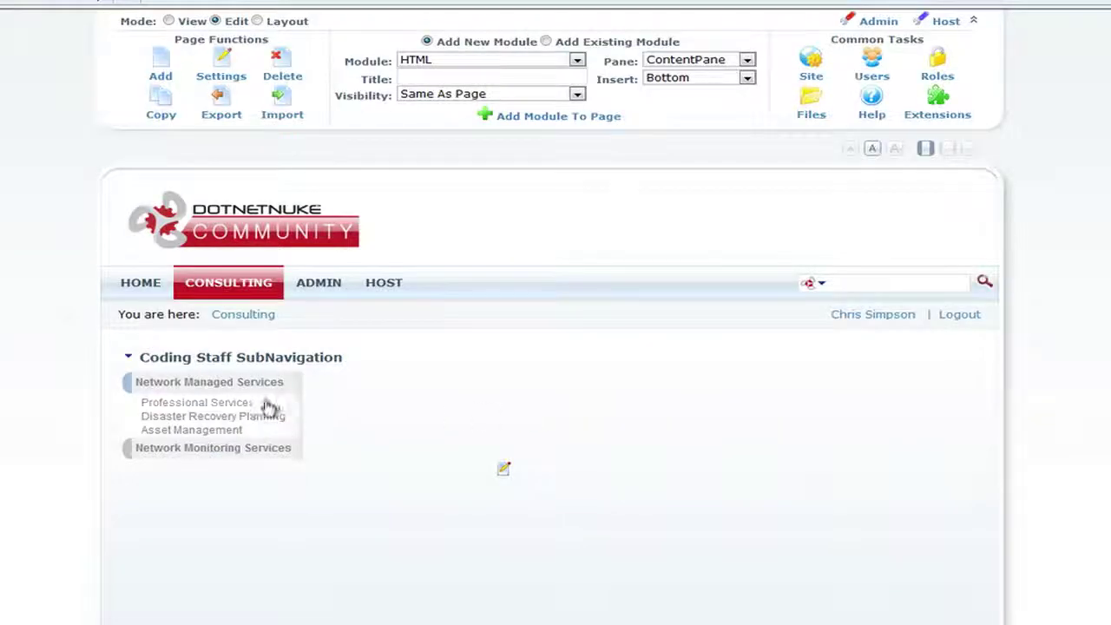
Open the Network Managed Services page through the subnavigation module to test its link
click(224, 382)
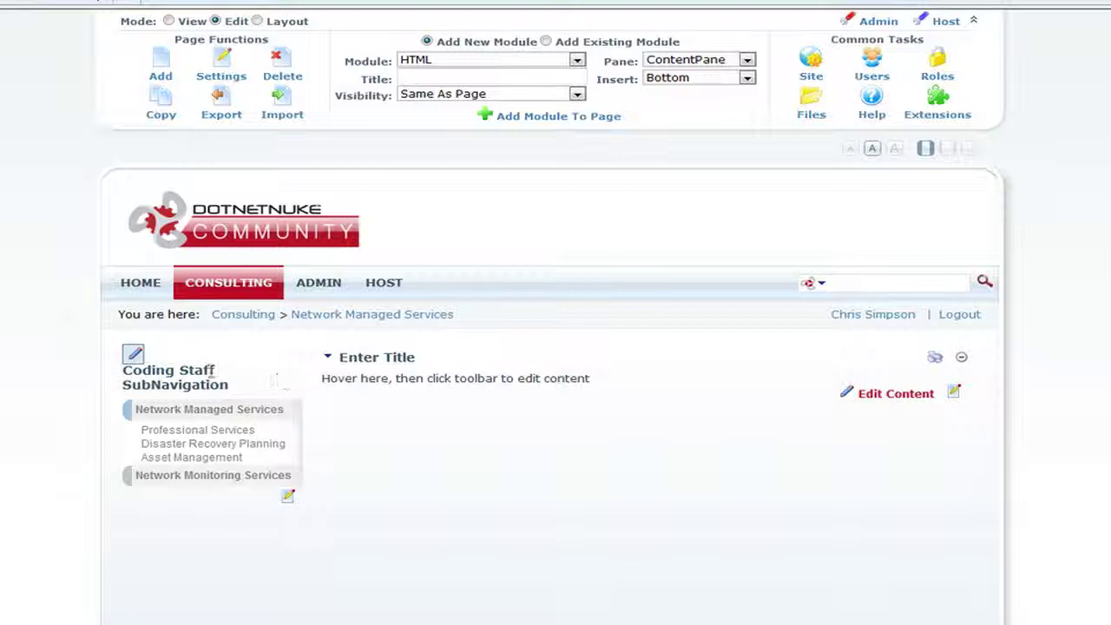
Open the Professional Services, Disaster Recovery Planning and Asset Management pages from the subnavigation to test their links
drag(263, 411, 257, 435)
drag(256, 391, 260, 379)
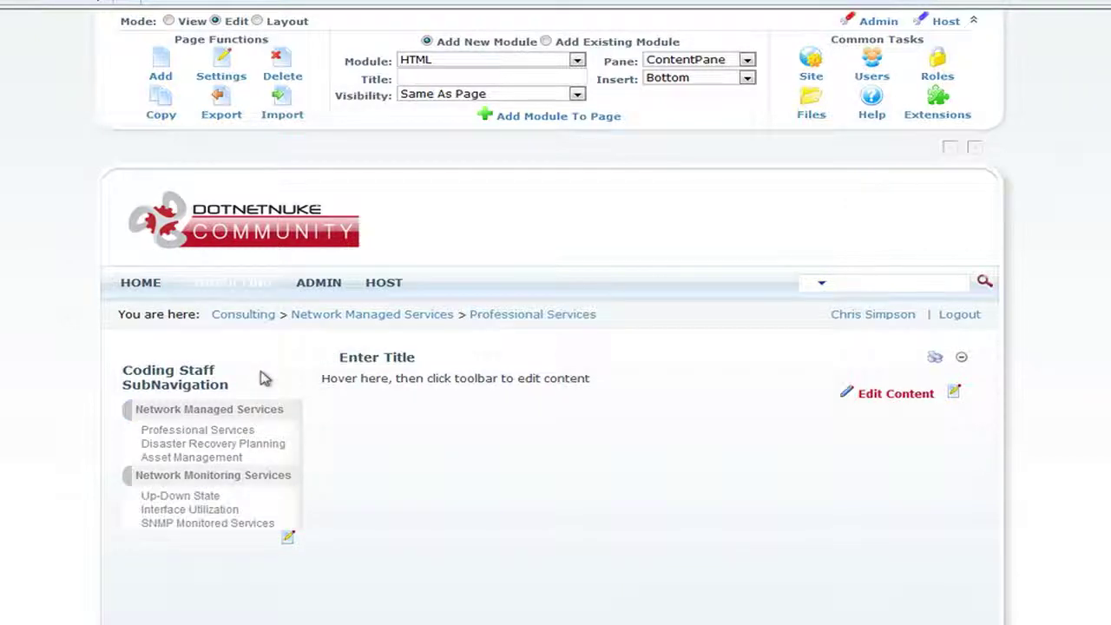
drag(228, 446, 300, 454)
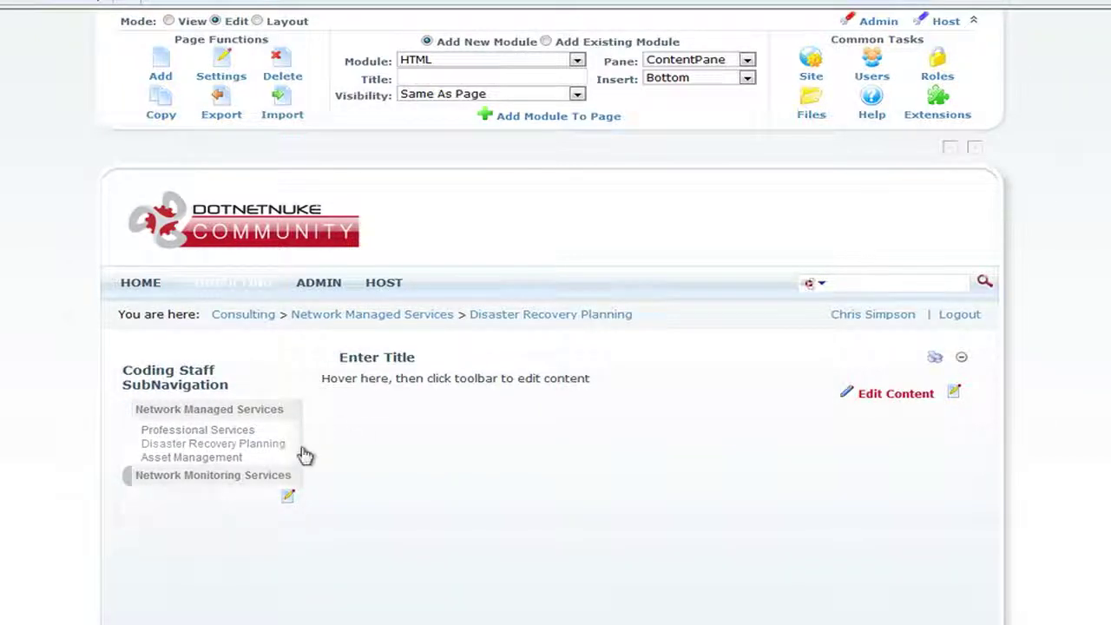
click(238, 476)
click(217, 411)
drag(214, 466, 288, 466)
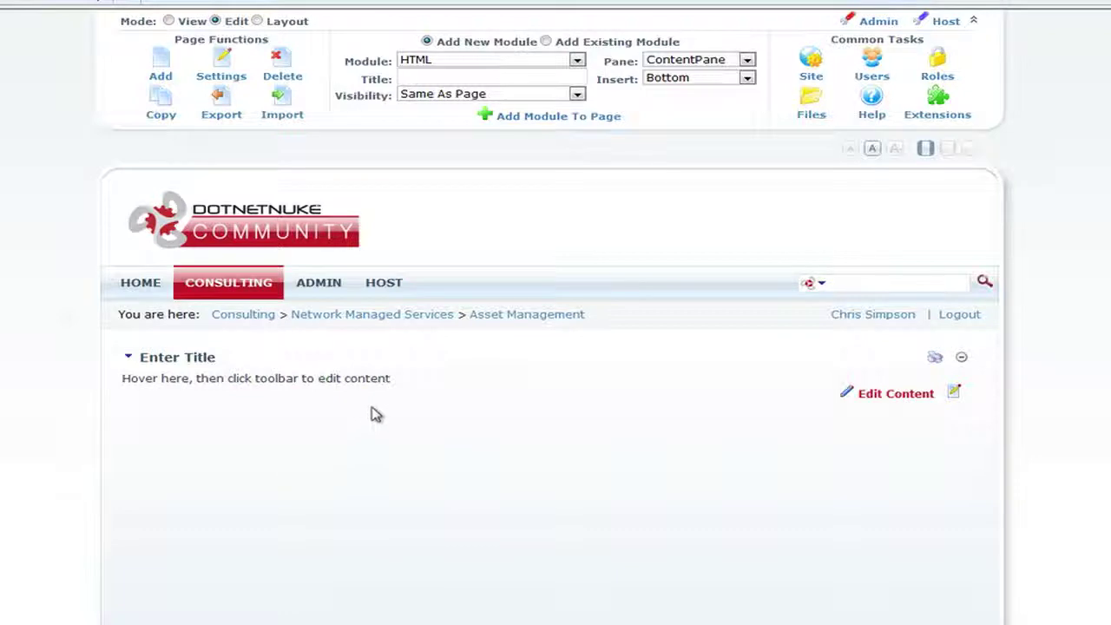
Add the existing Coding Staff SubNavigation module from the Consulting page to the LeftPane of the Asset Management page
click(547, 42)
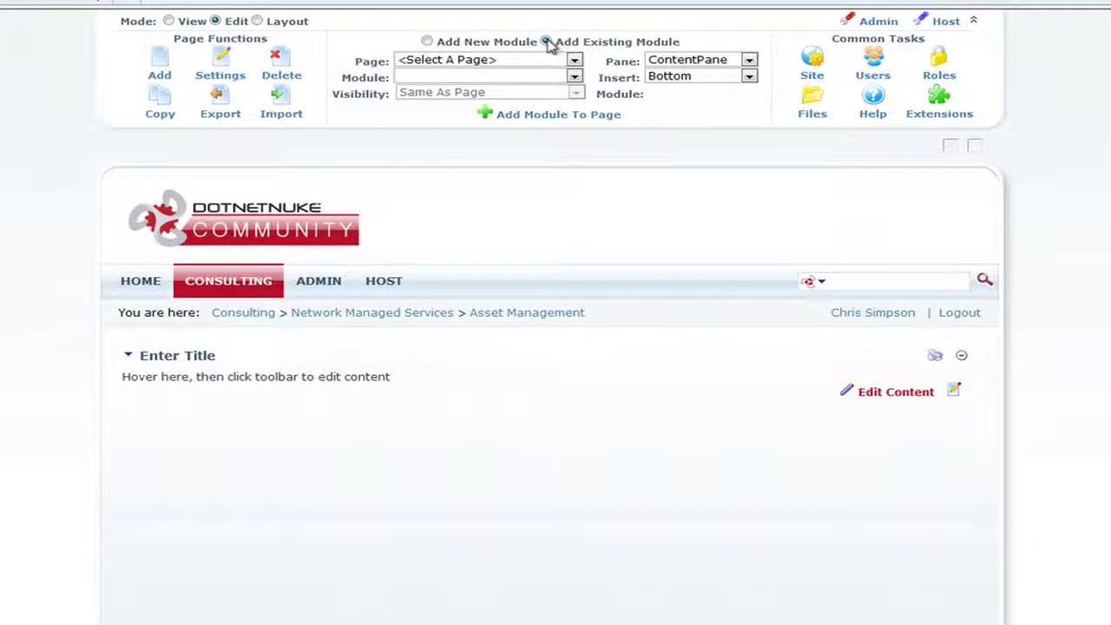
click(574, 60)
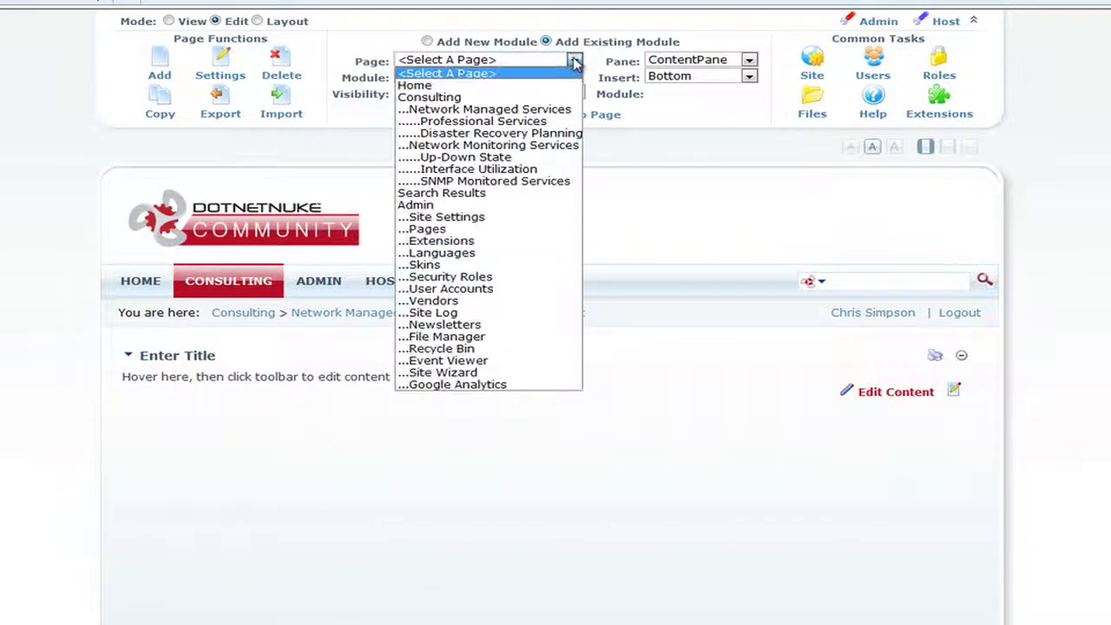
click(494, 98)
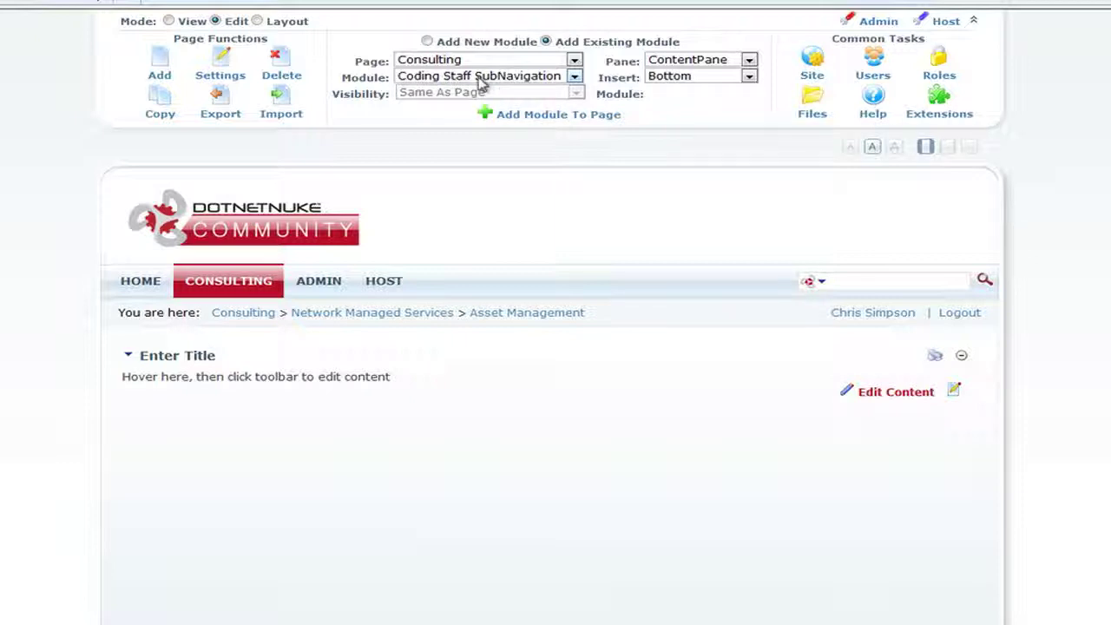
click(703, 60)
click(702, 86)
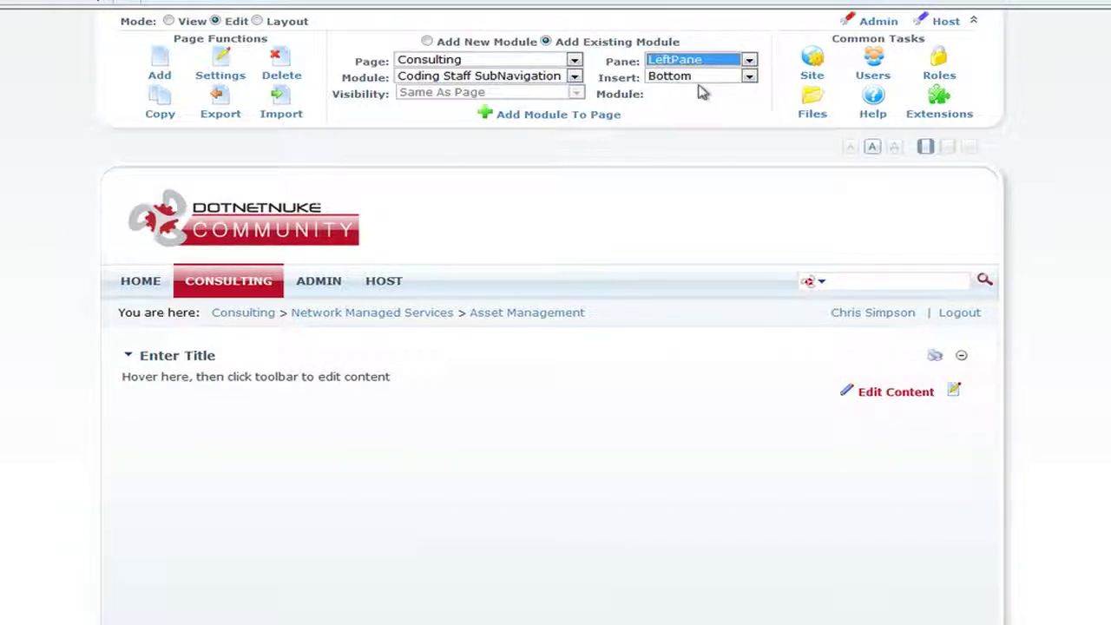
click(565, 115)
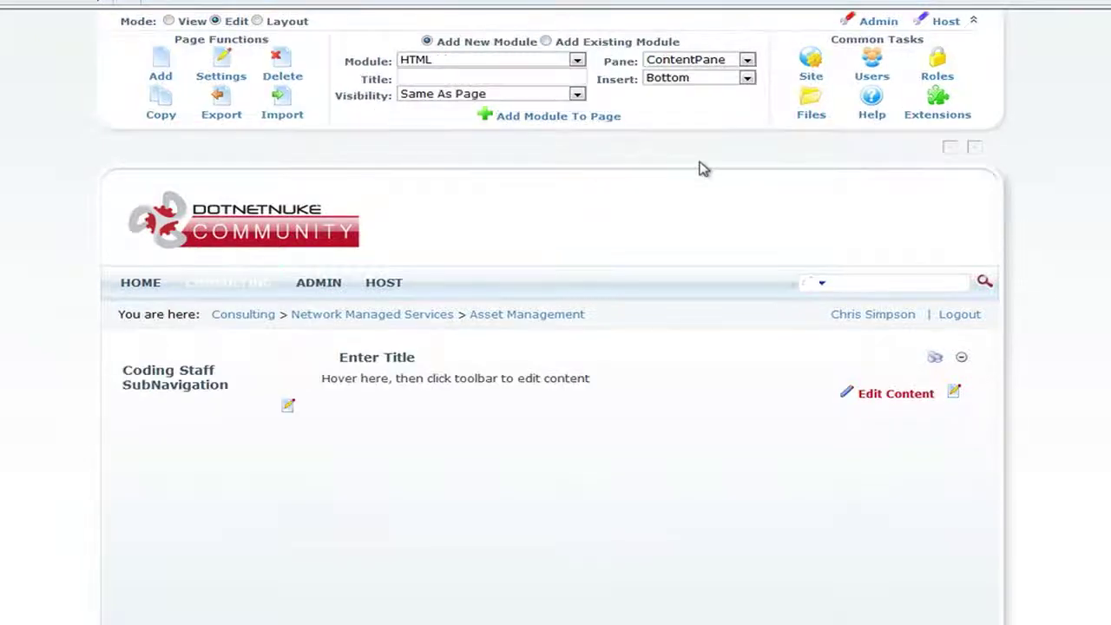
Set the page in the new module's SubNavigation settings to /Consulting and save the settings
click(287, 409)
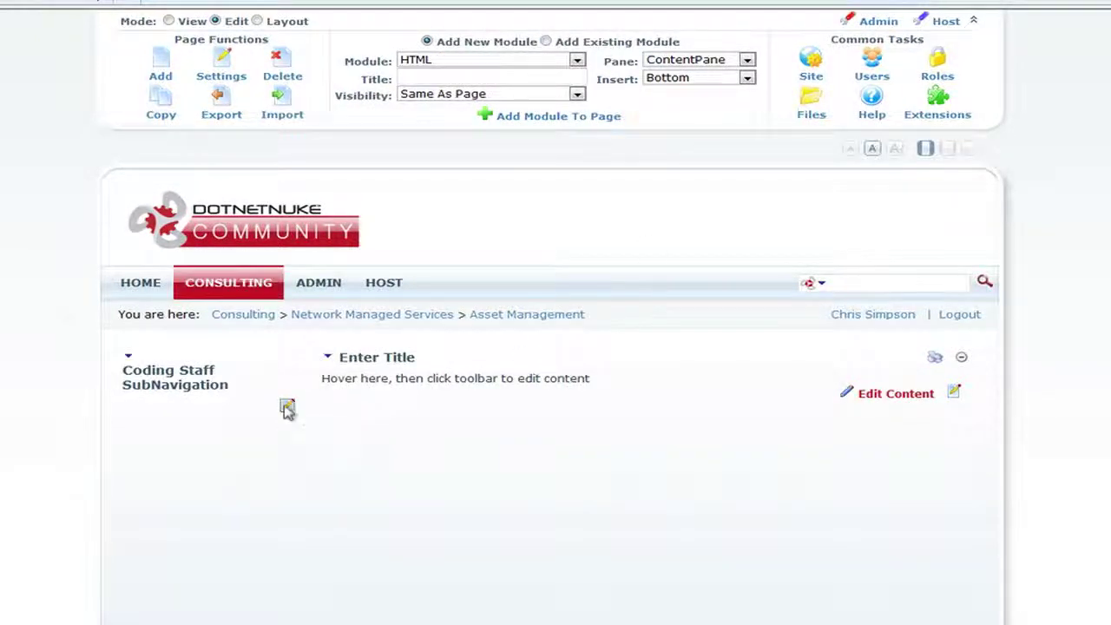
scroll(565, 571, down, 3)
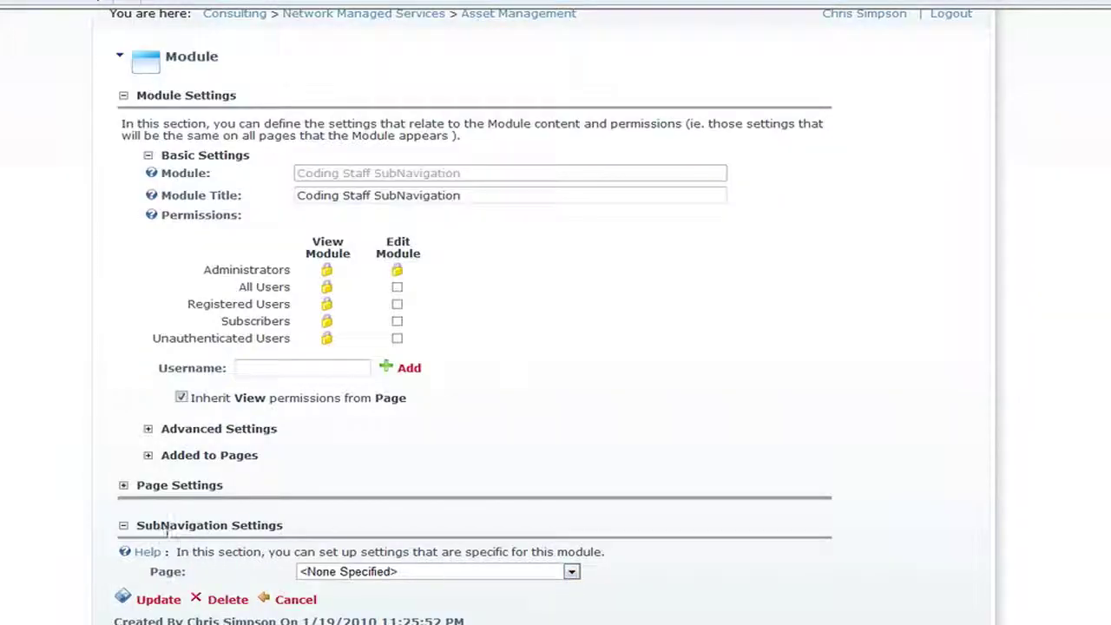
click(458, 576)
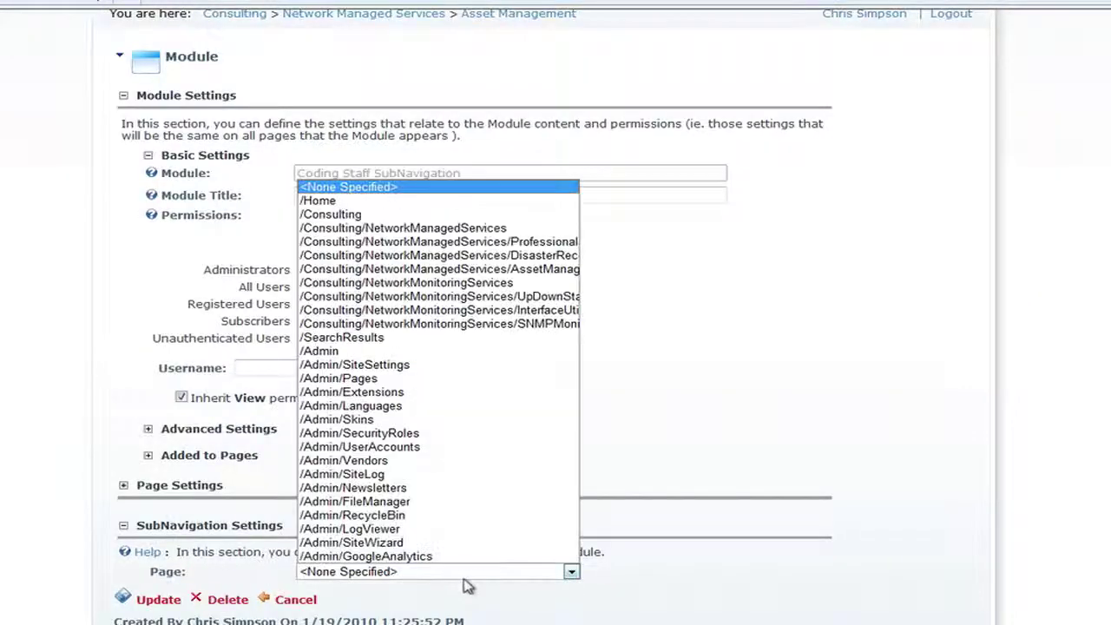
click(424, 215)
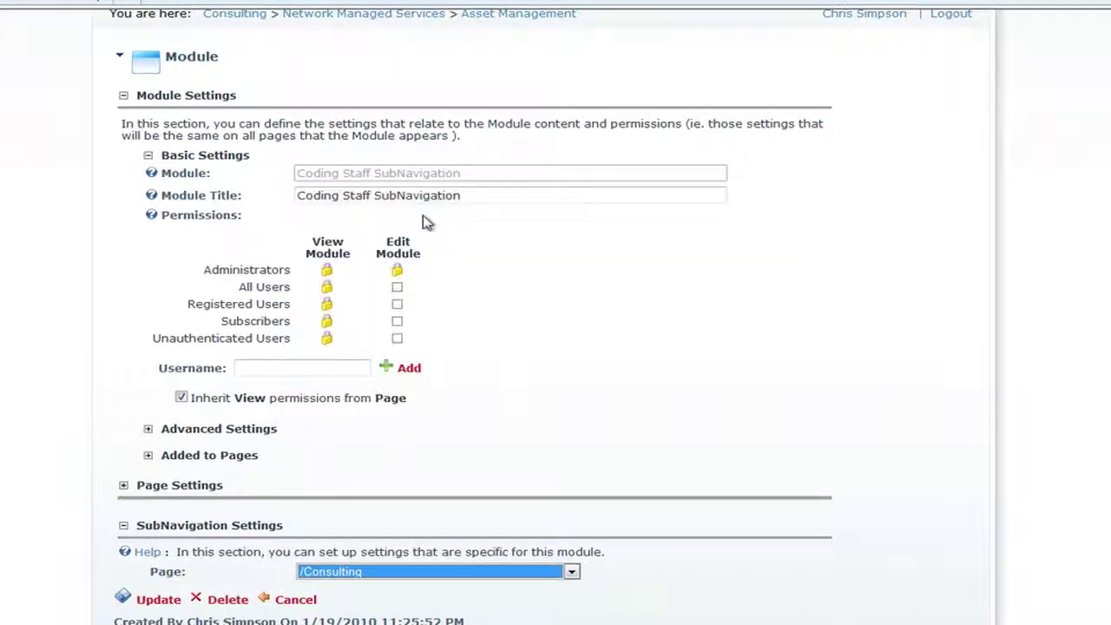
click(143, 599)
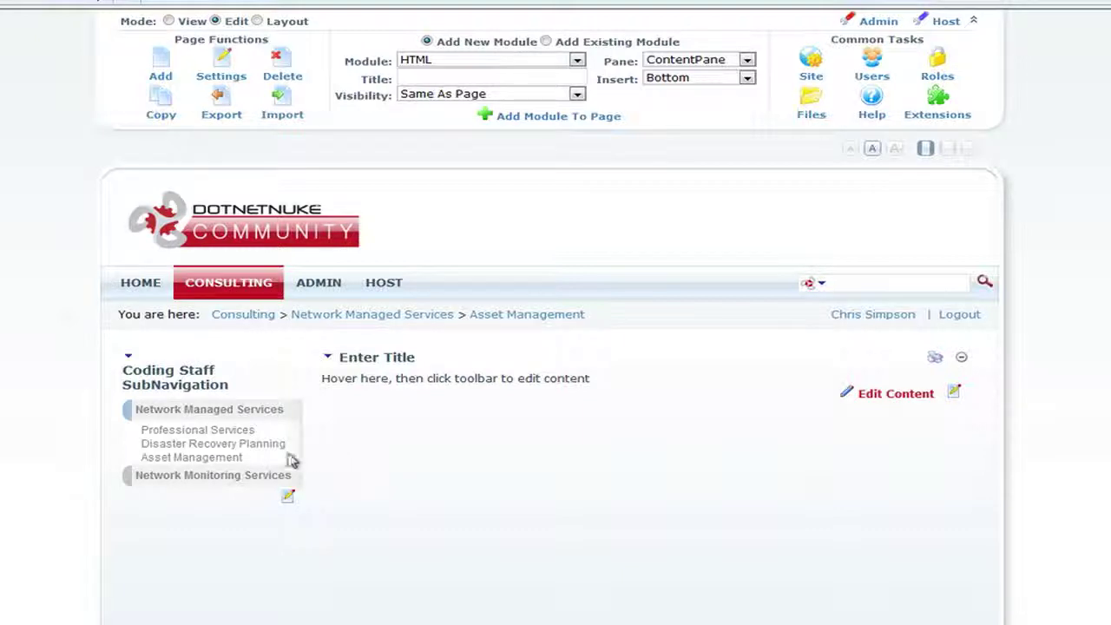
Switch the site to View mode and test the Professional Services, Disaster Recovery Planning and Asset Management links in the subnavigation
click(221, 445)
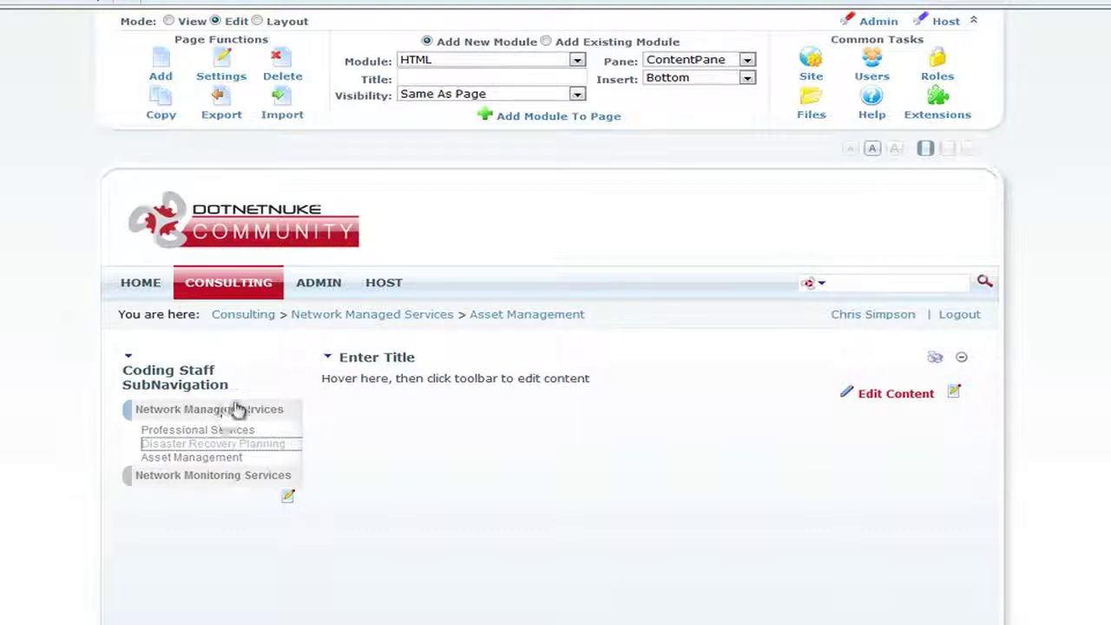
click(168, 21)
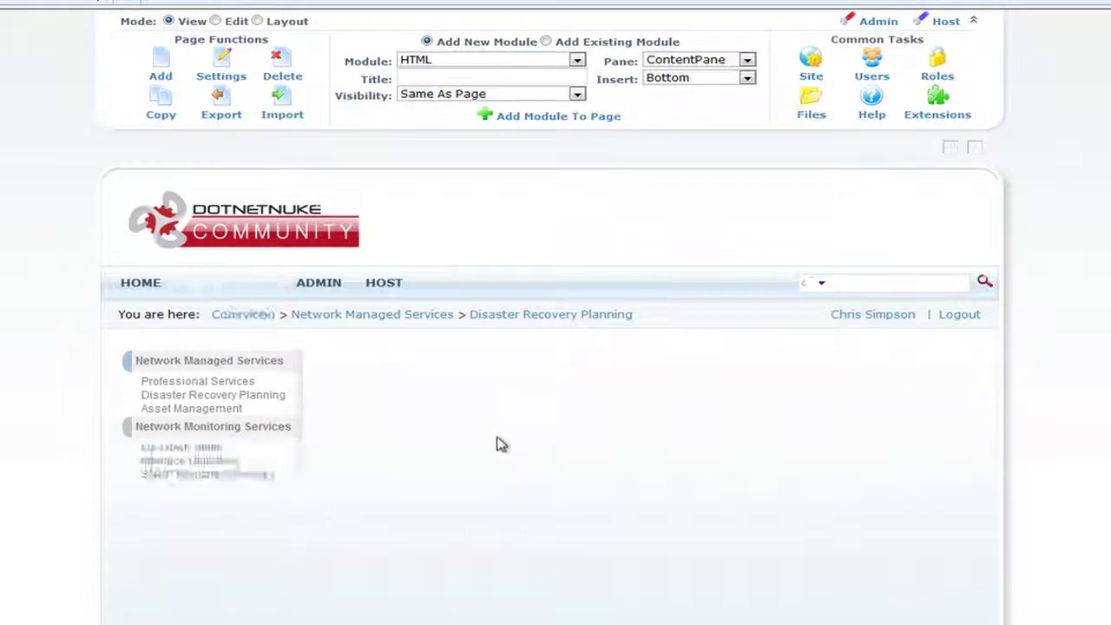
click(219, 383)
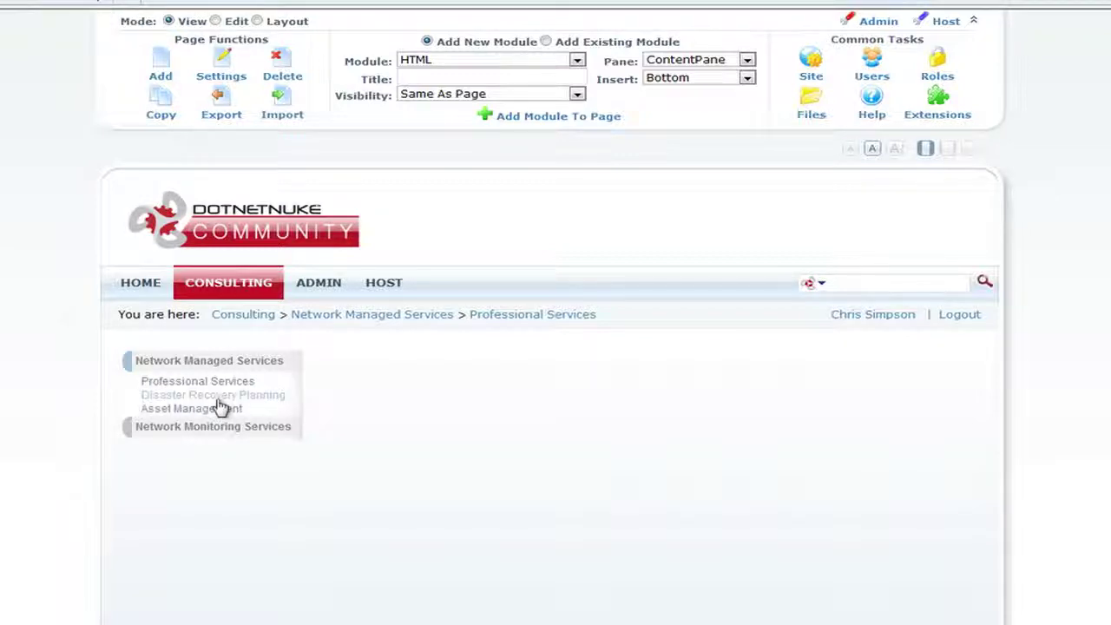
click(219, 397)
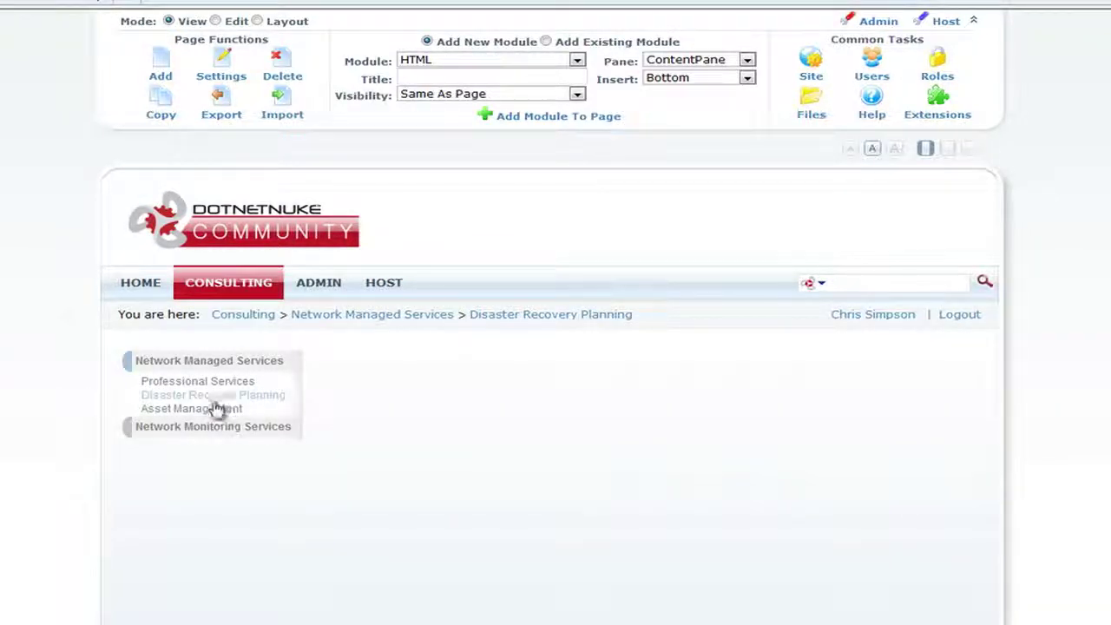
click(210, 409)
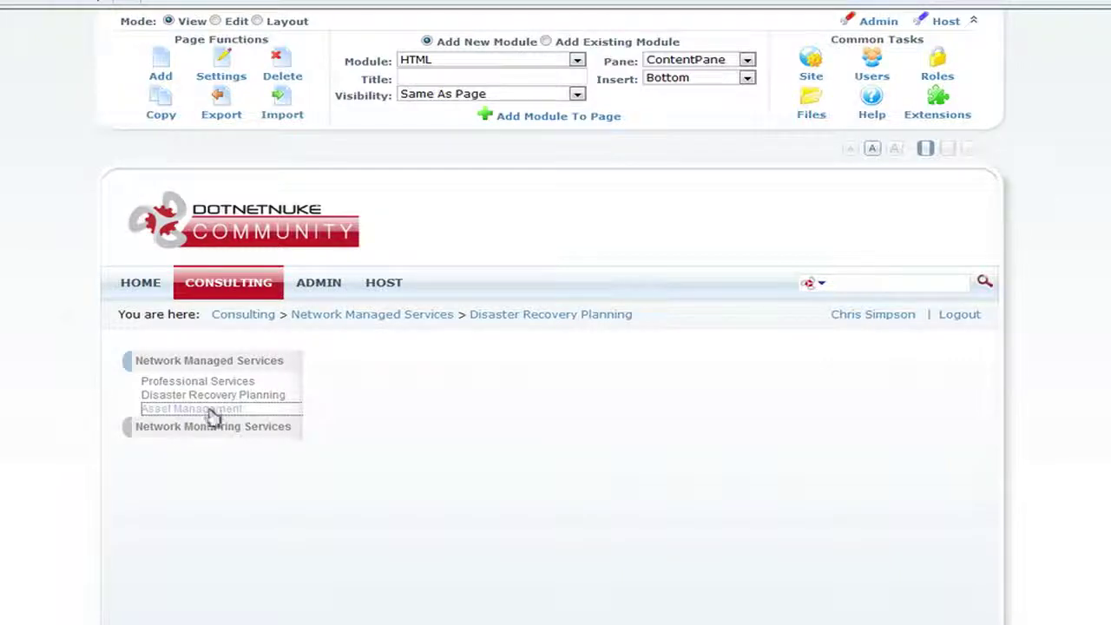
Expand the Network Monitoring Services and Network Managed Services groups alternately to check the subnavigation's accordion behaviour
click(208, 425)
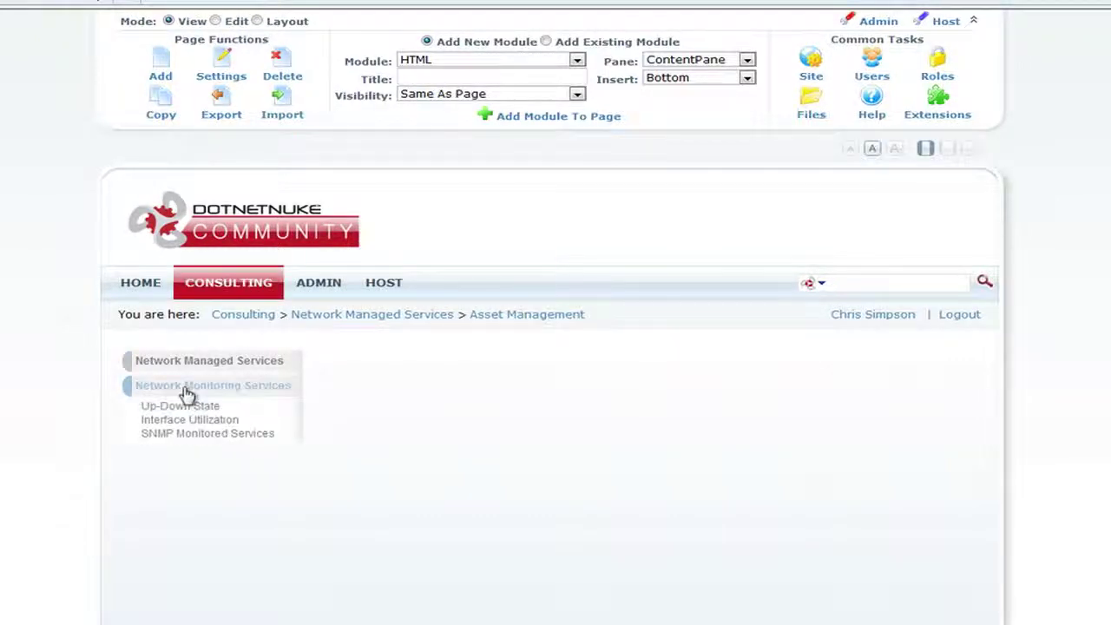
click(199, 363)
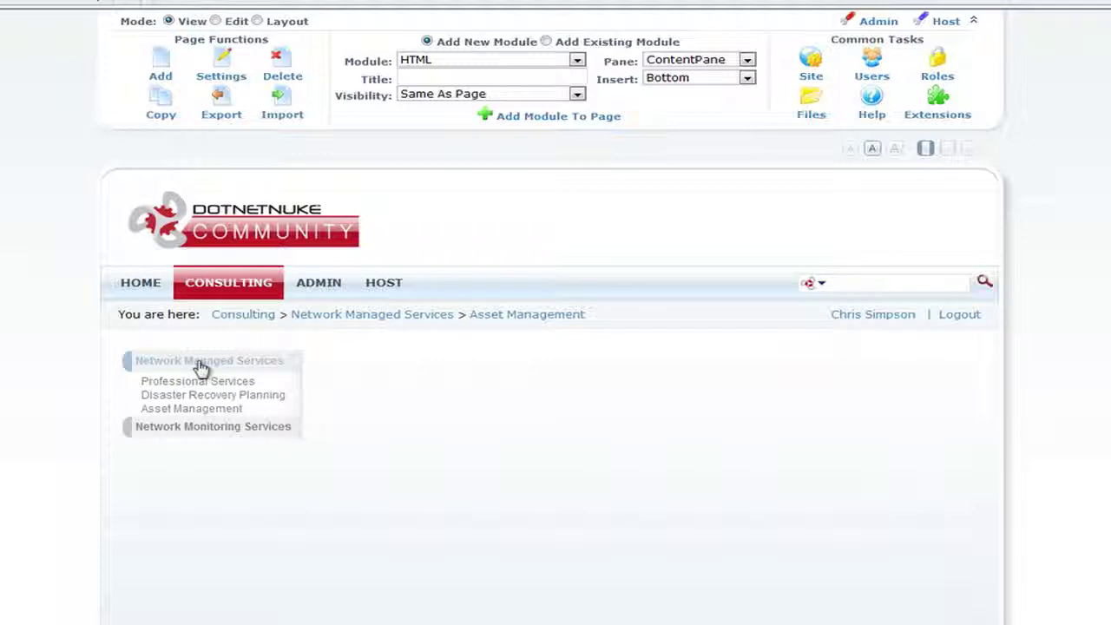
click(205, 425)
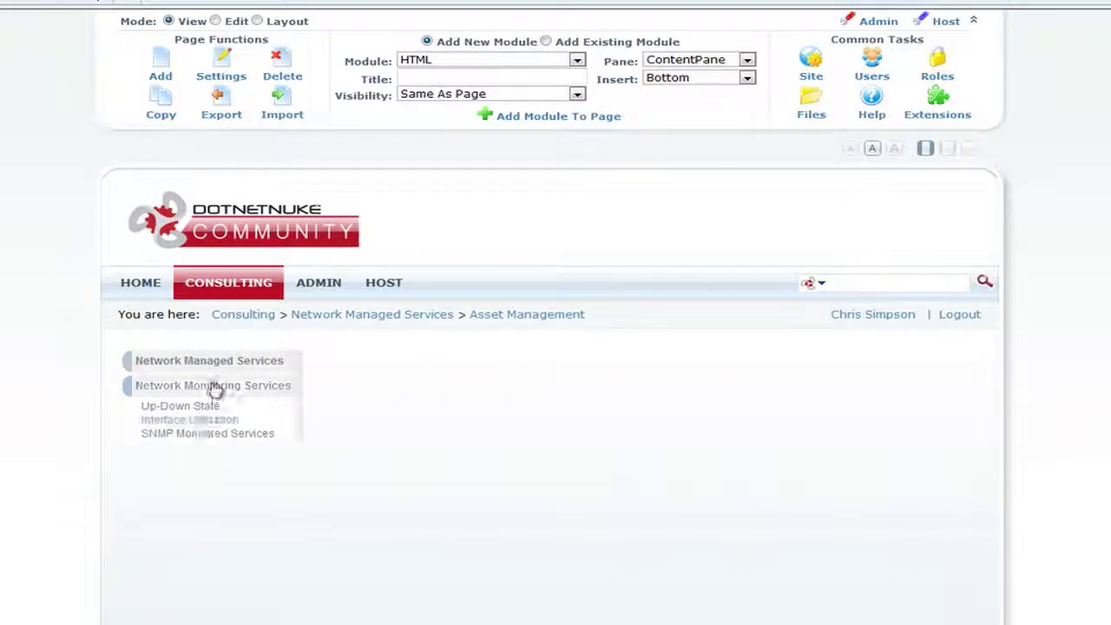
click(214, 388)
click(213, 426)
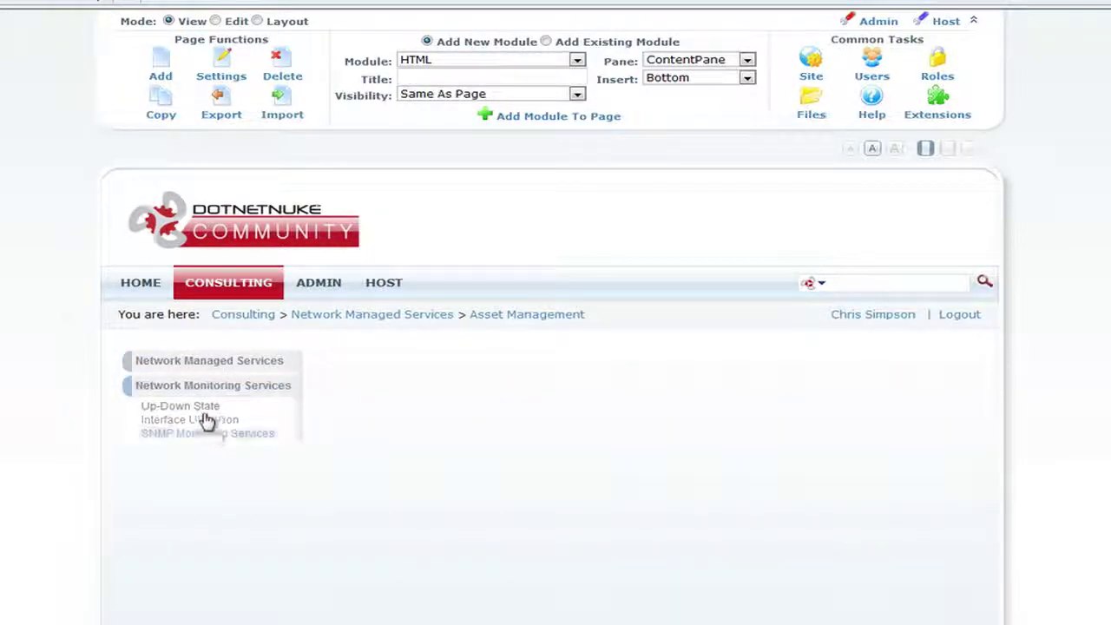
click(208, 360)
click(208, 424)
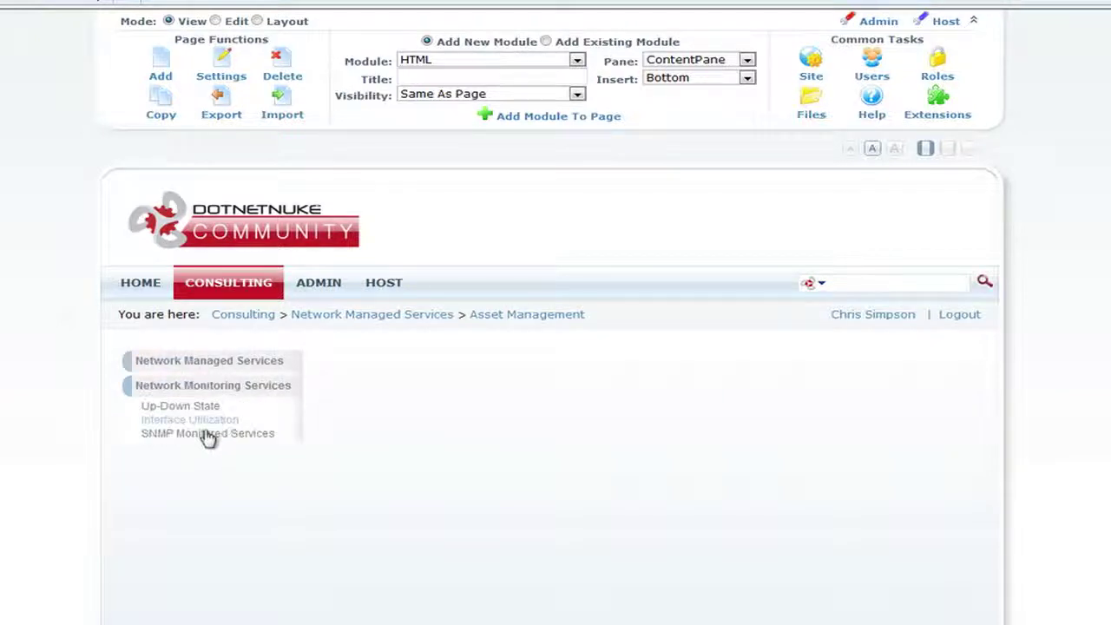
click(209, 364)
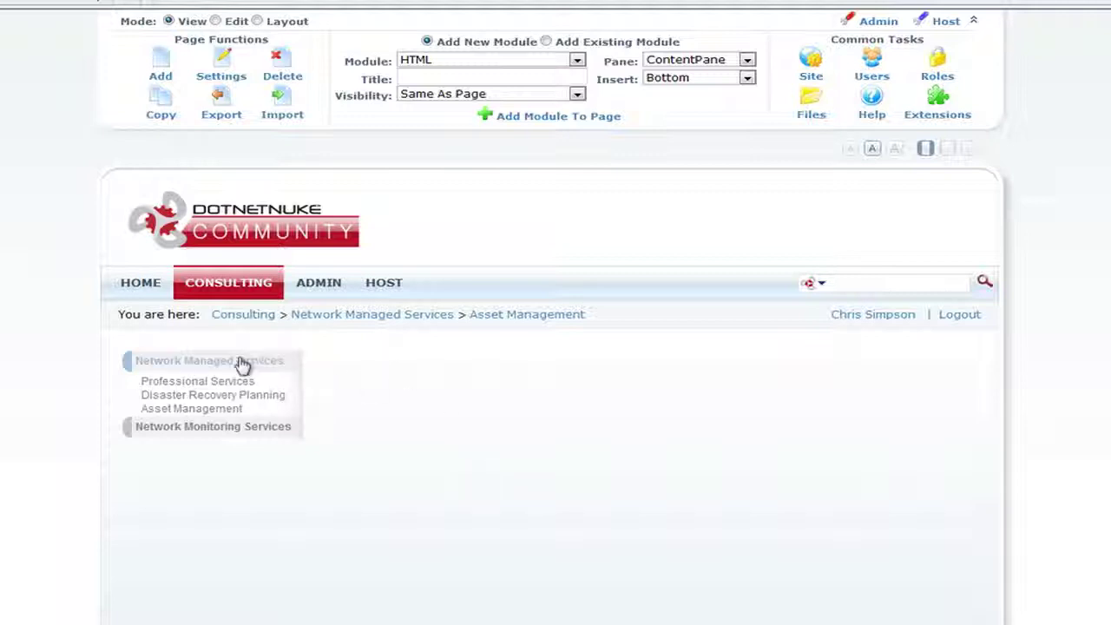
click(243, 426)
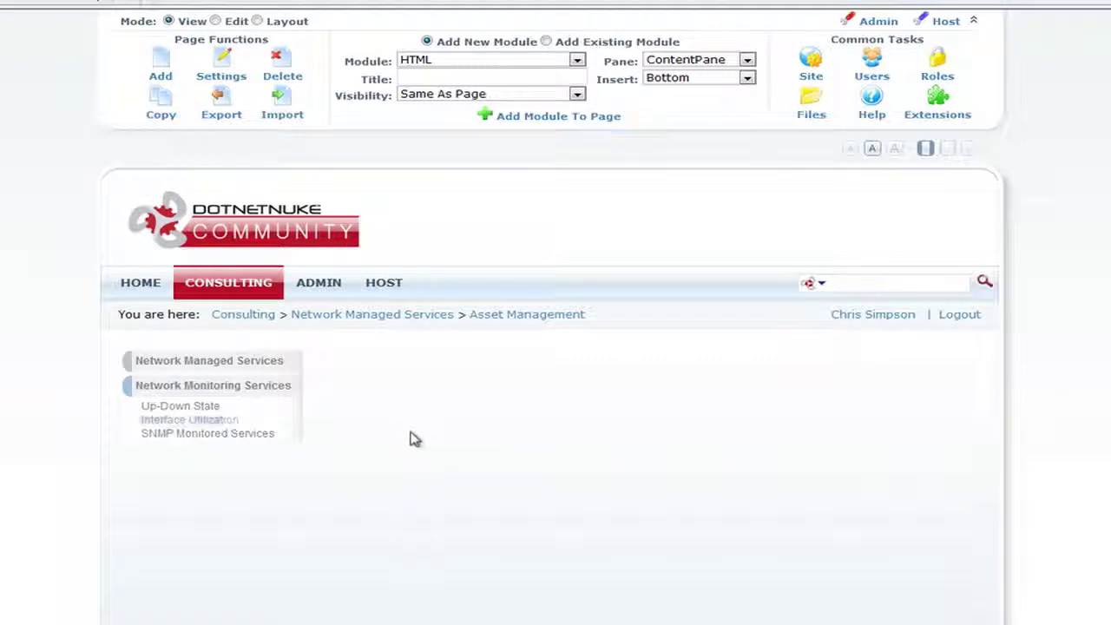
Switch to Windows Explorer and open the CodingStaff.SubNavigation folder under diydnn_dev\DesktopModules in wwwroot
click(144, 596)
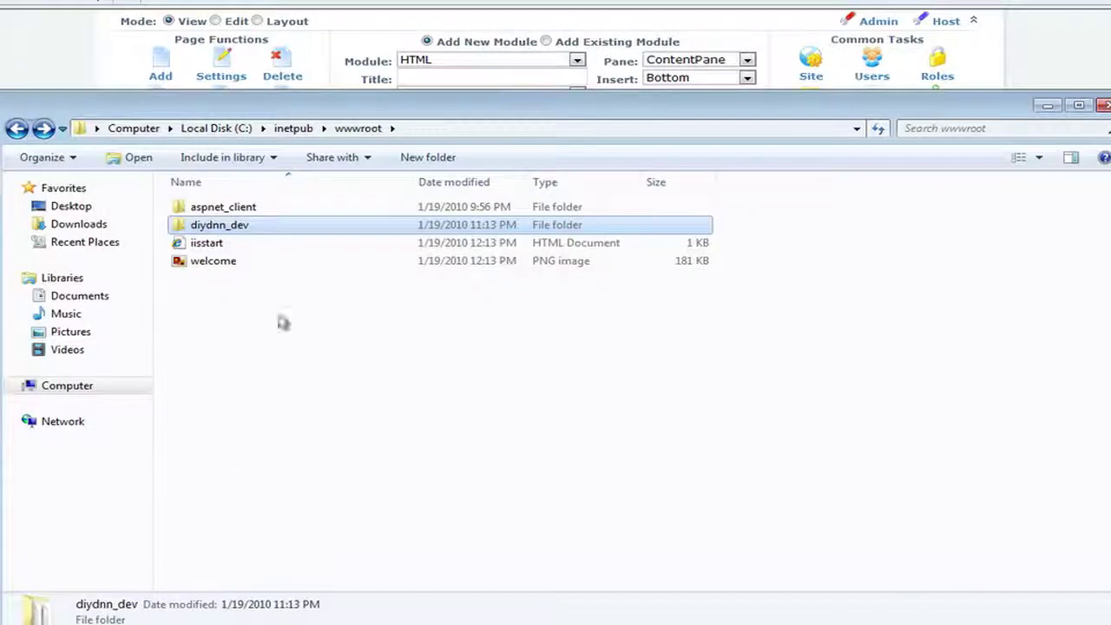
click(219, 228)
click(278, 258)
double_click(230, 227)
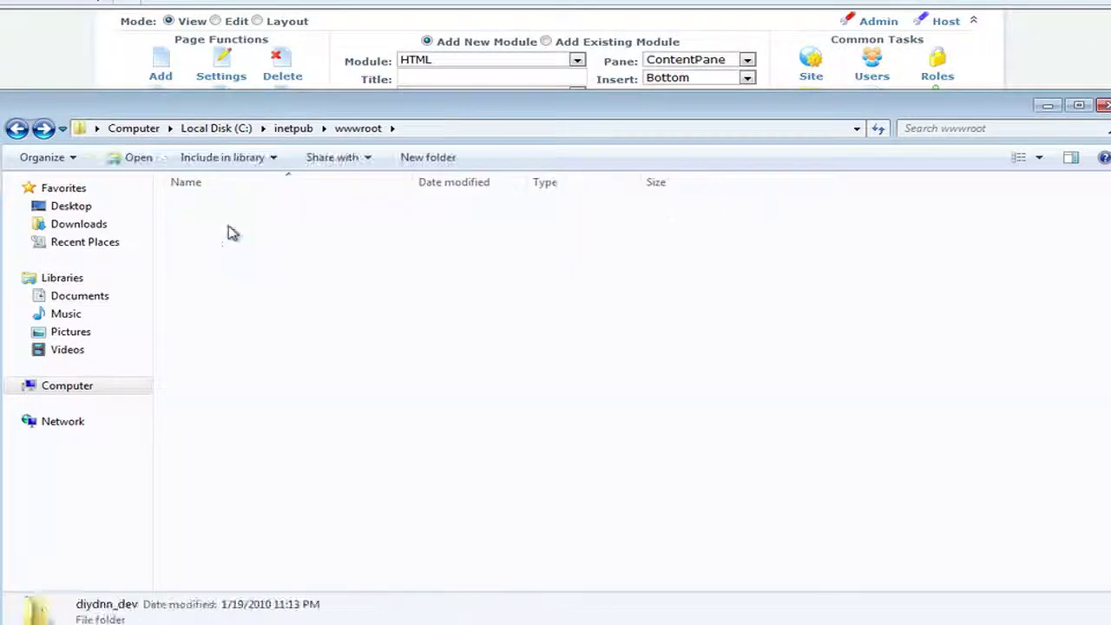
double_click(239, 373)
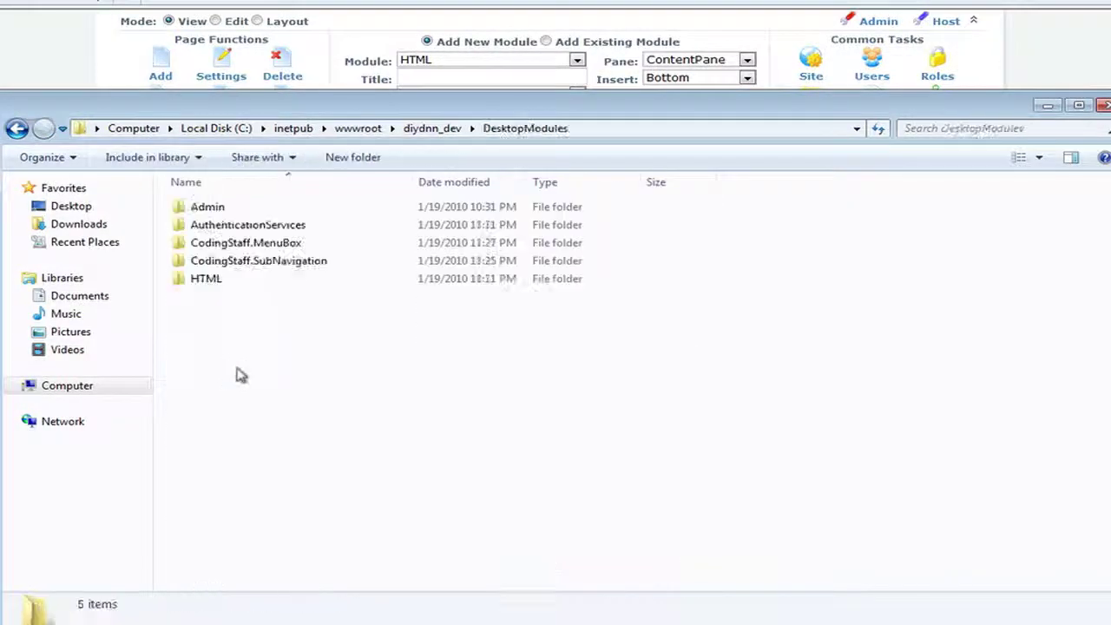
click(258, 265)
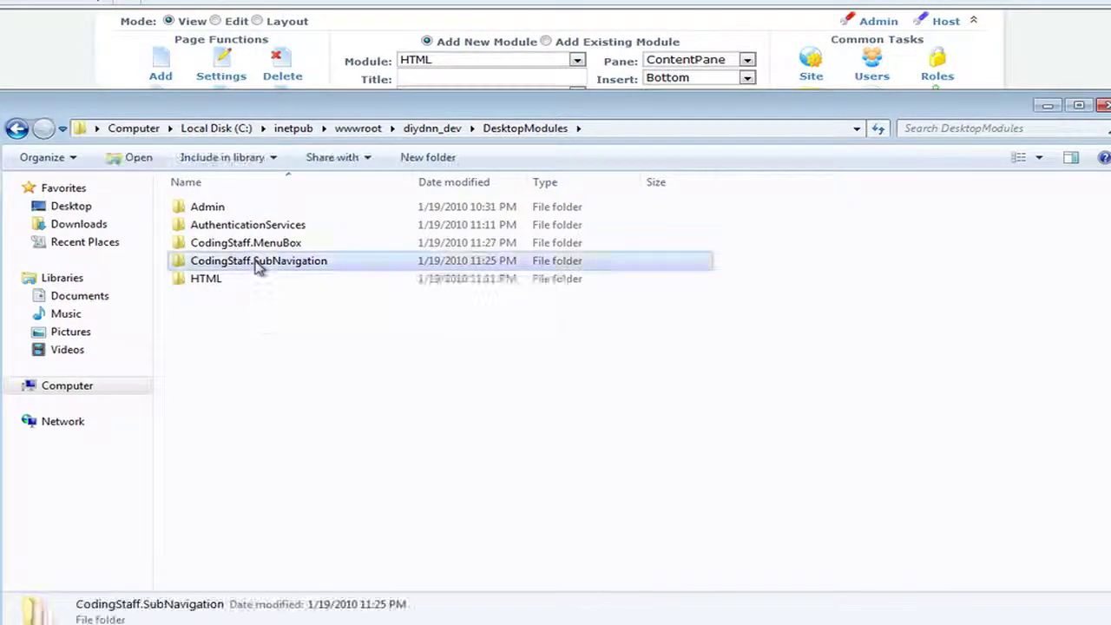
double_click(257, 266)
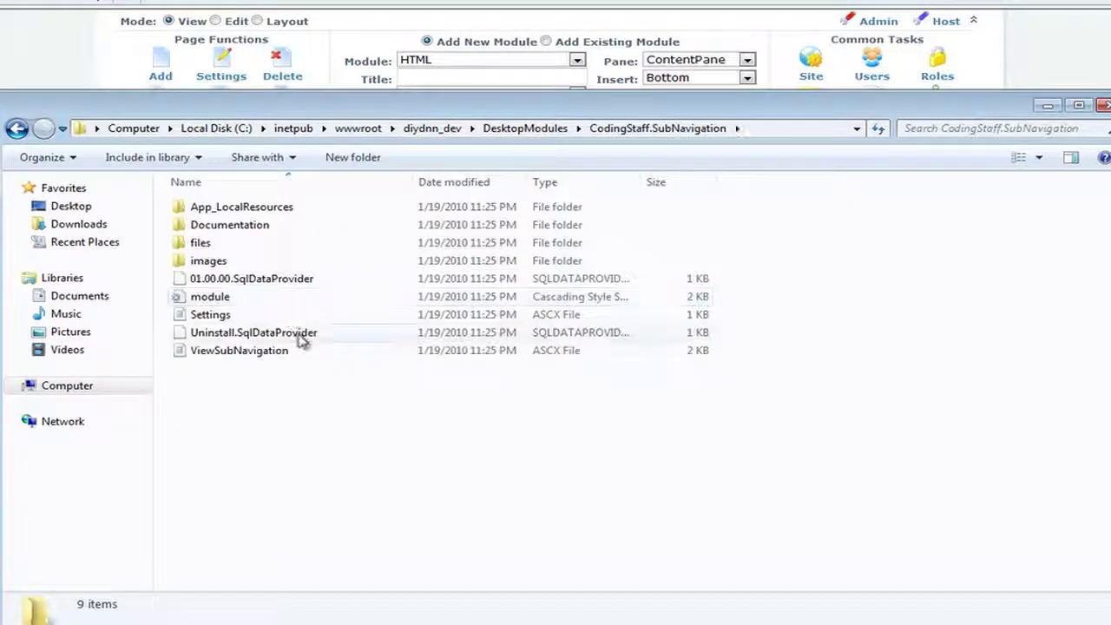
Examine the accordion script in the ViewSubNavigation ASCX file in Notepad, close it and return to the DotNetNuke site
double_click(223, 351)
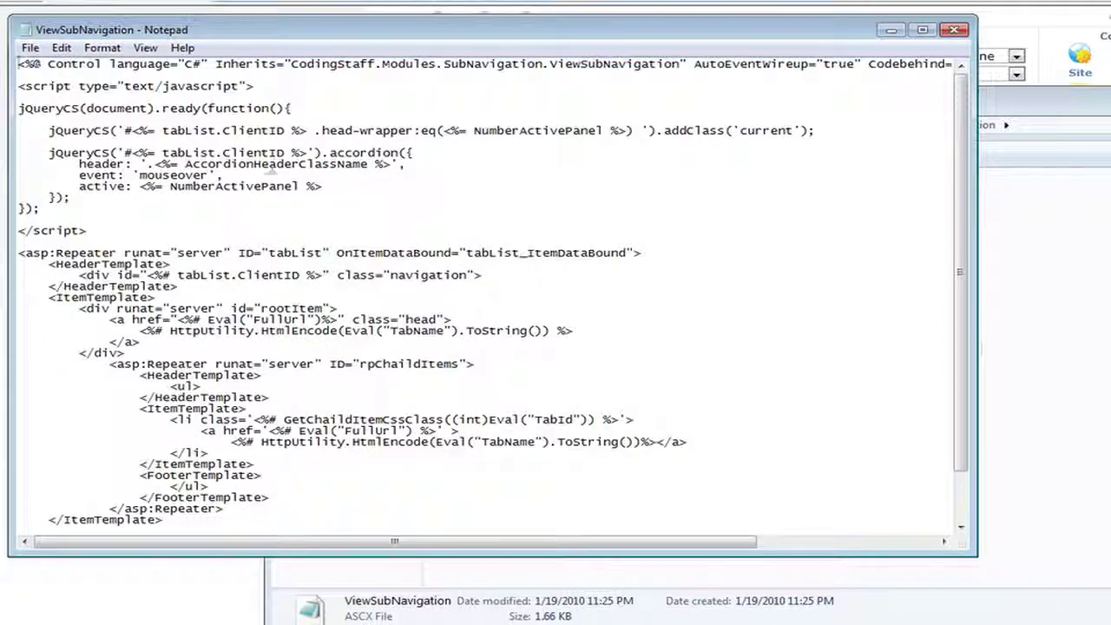
scroll(284, 176, down, 2)
scroll(284, 177, up, 2)
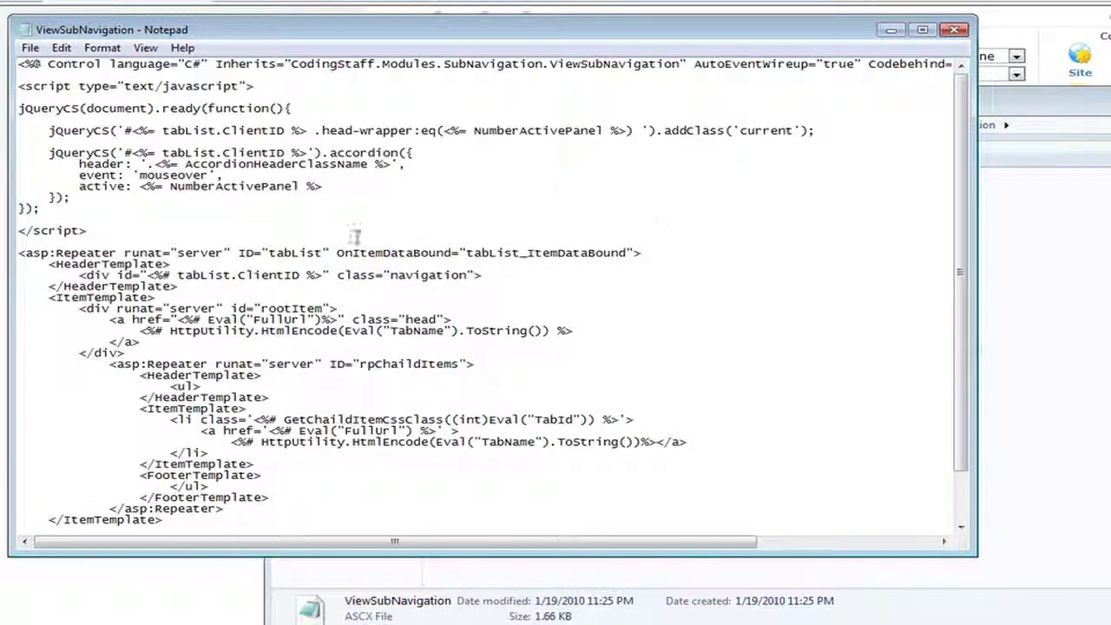
click(954, 32)
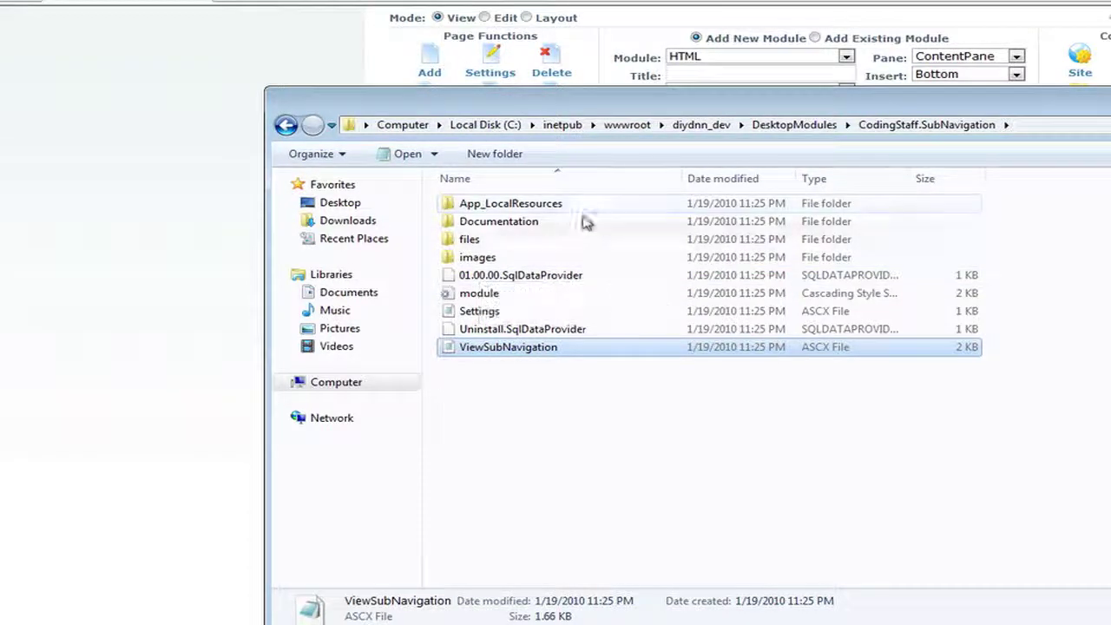
click(315, 68)
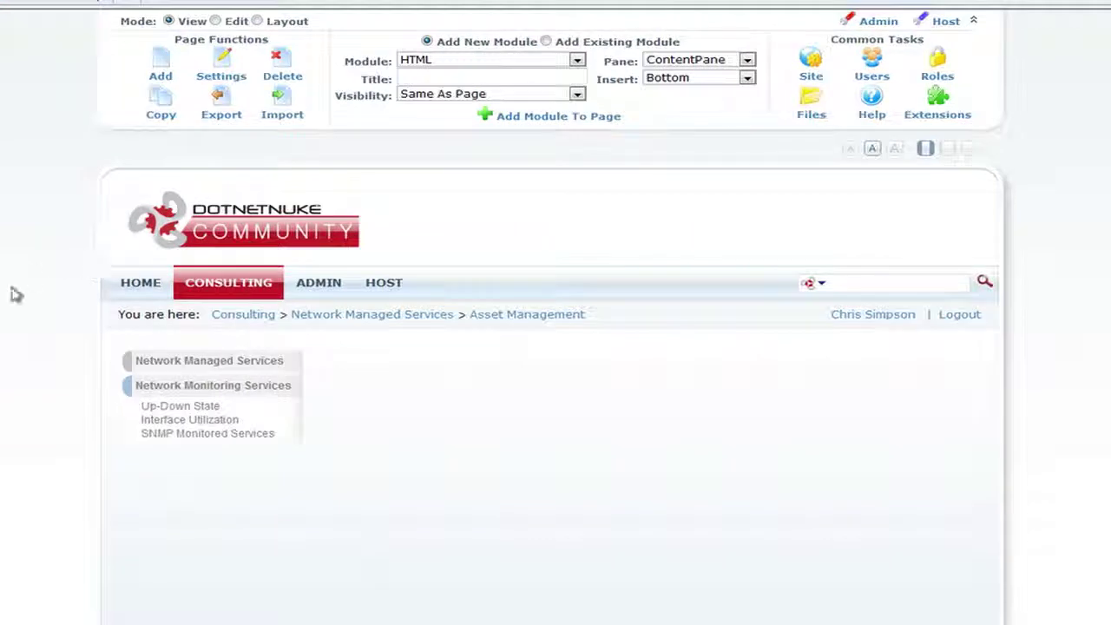
Recheck on the Asset Management page how the two subnavigation groups expand, ending with Network Managed Services open
click(226, 363)
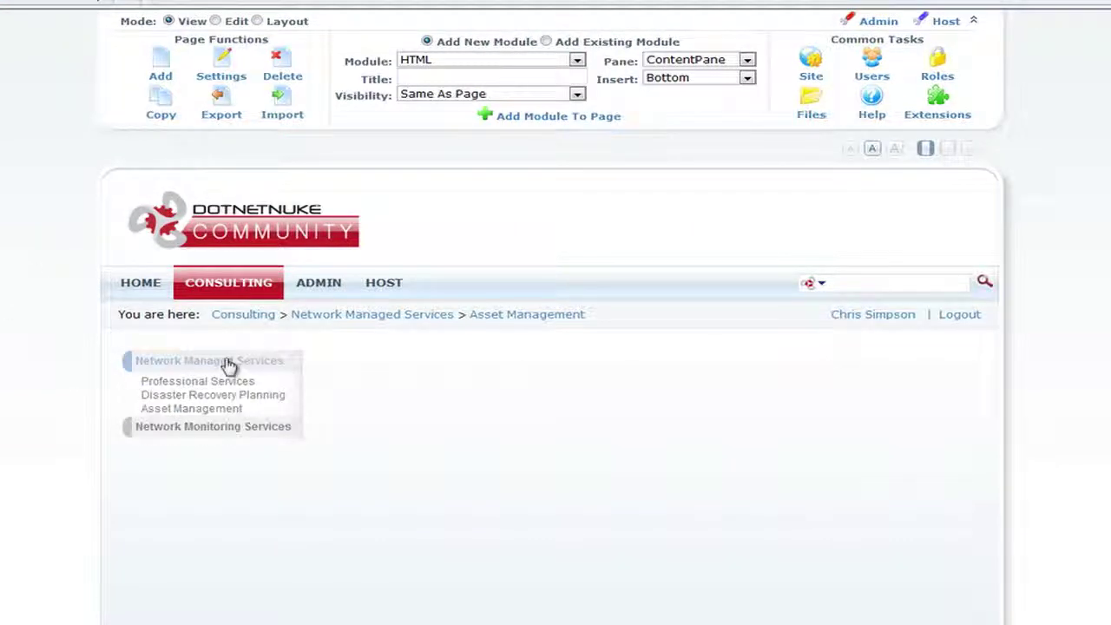
click(223, 426)
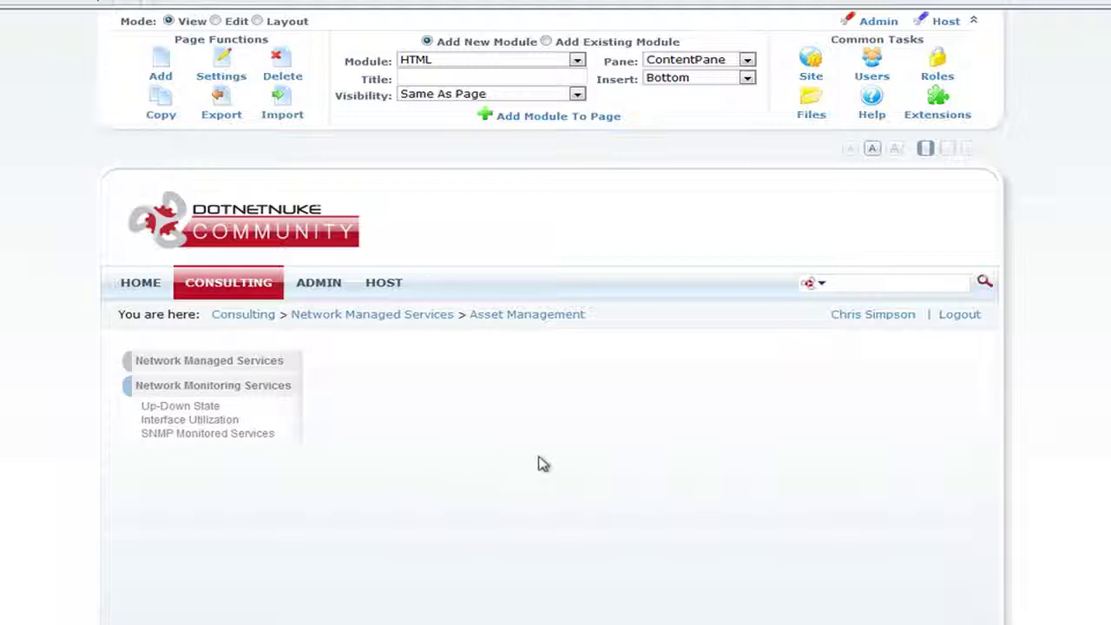
mouse_move(231, 375)
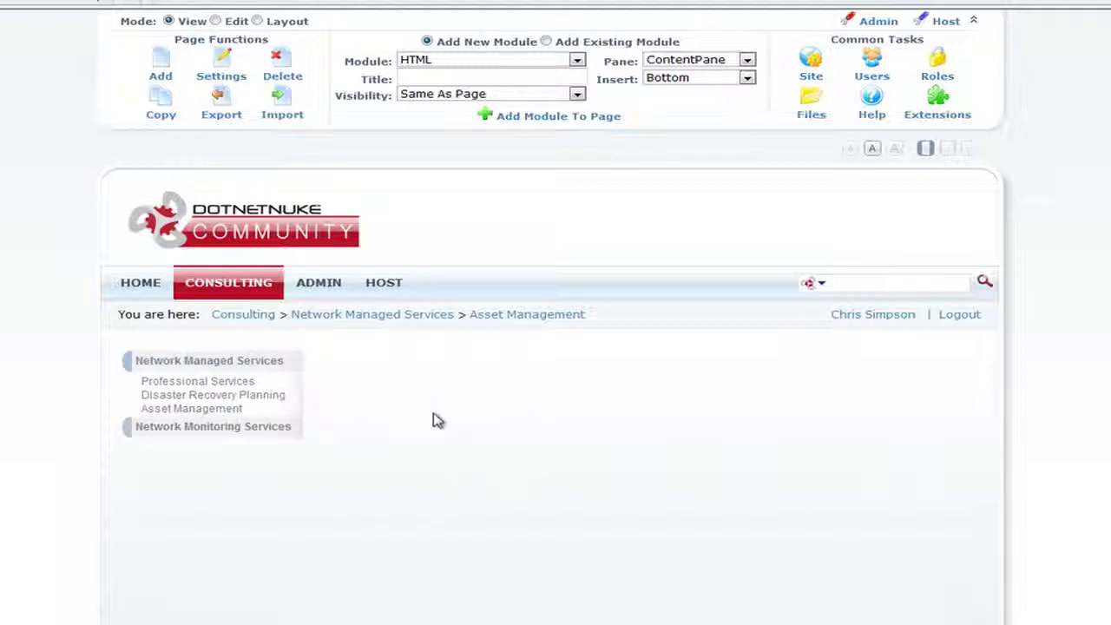